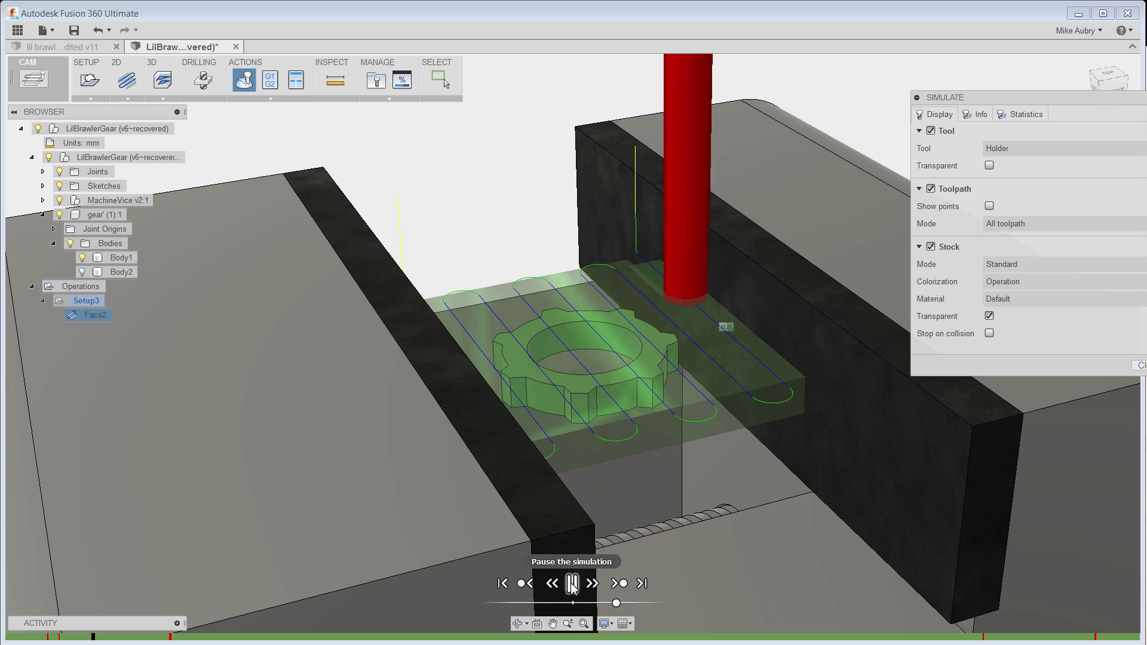
{"action": "left_click", "coordinate": [572, 583]}
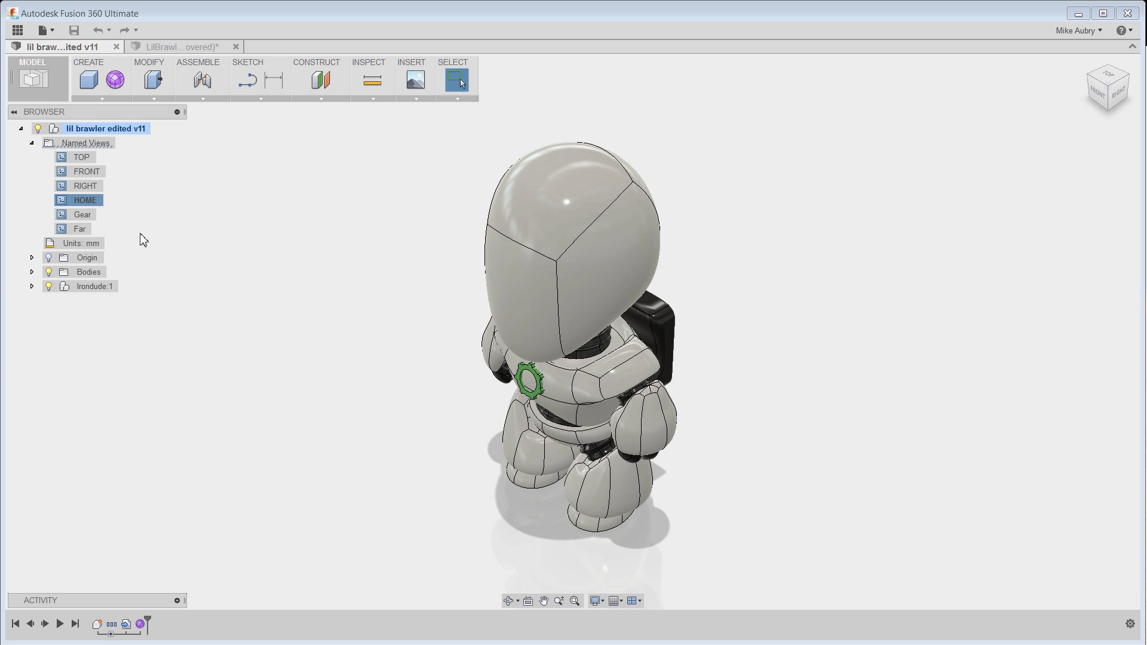
View the robot from the saved Far and Gear views, then switch to the LilBrawlerGear vice design
{"action": "double_click", "coordinate": [81, 230]}
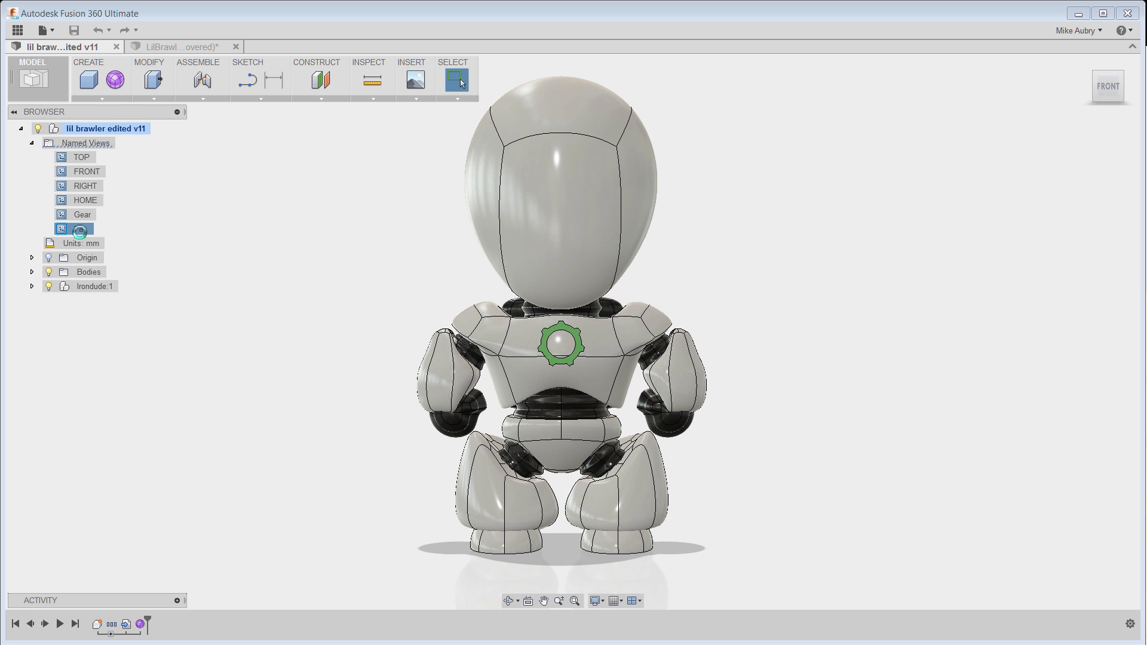
{"action": "double_click", "coordinate": [82, 217]}
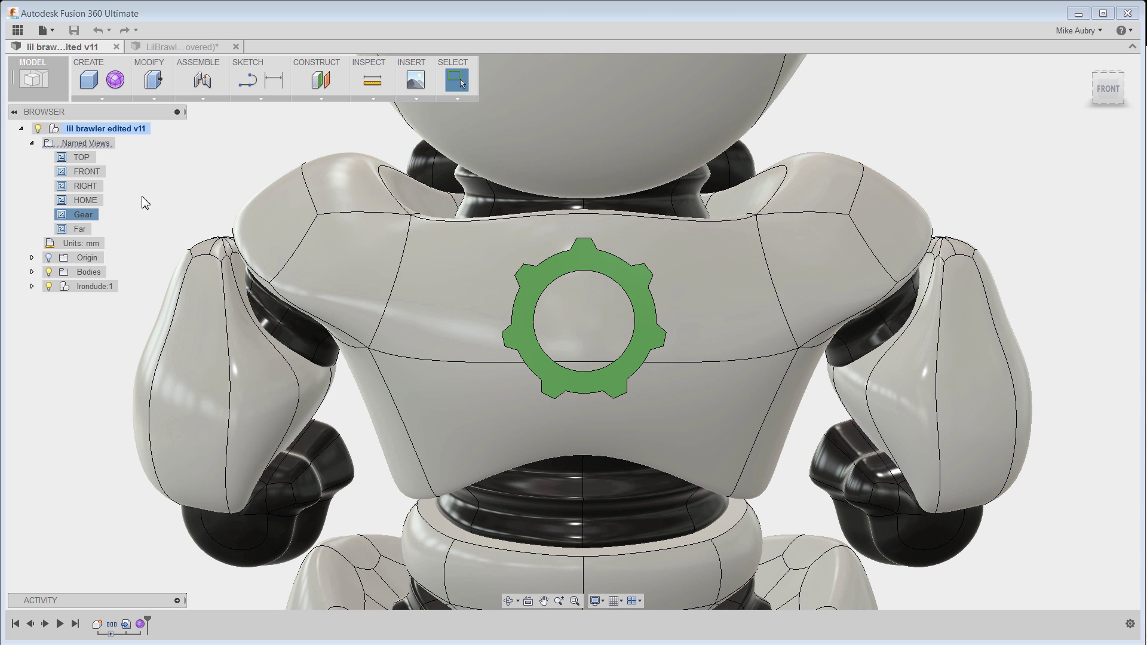
{"action": "left_click", "coordinate": [178, 50]}
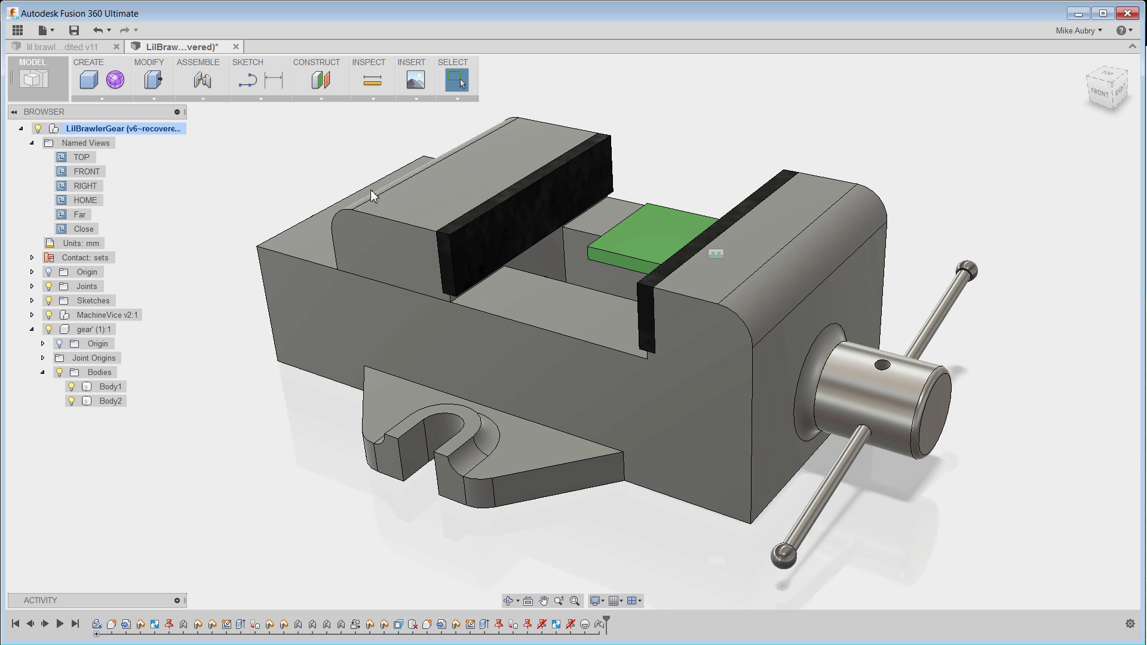
Drag the vice's moving jaw against the green stock block and jump to the Close view
{"action": "left_click_drag", "start_coordinate": [421, 201], "coordinate": [552, 290]}
{"action": "double_click", "coordinate": [89, 231]}
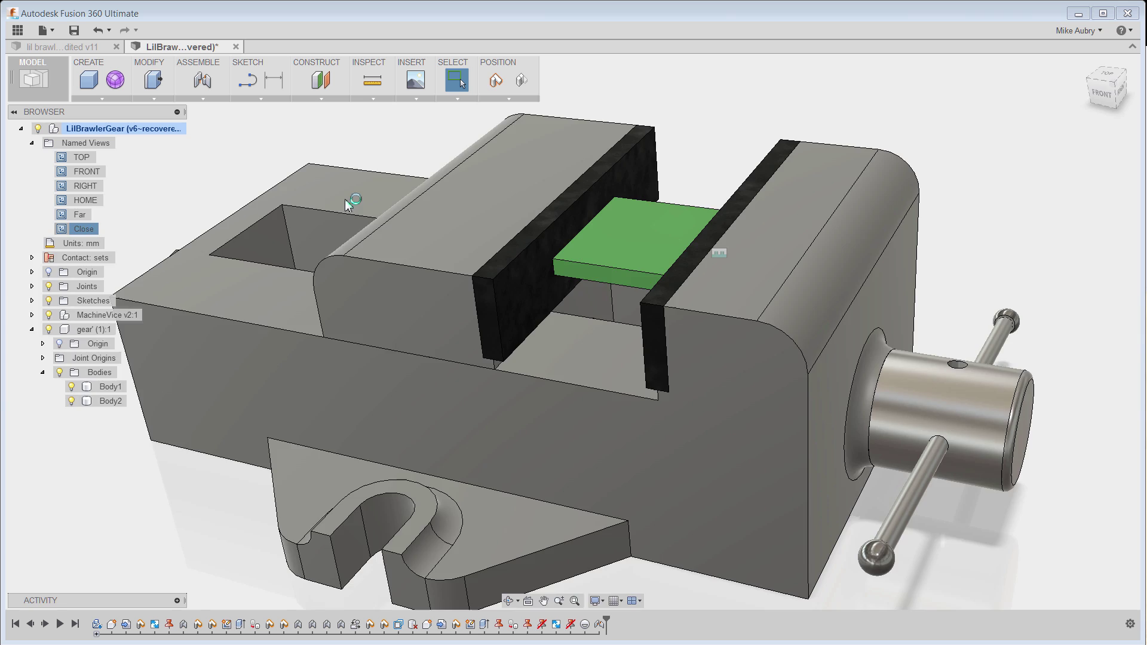
In the CAM workspace, create a new setup with the gear body as the model
{"action": "left_click", "coordinate": [33, 78]}
{"action": "left_click", "coordinate": [33, 292]}
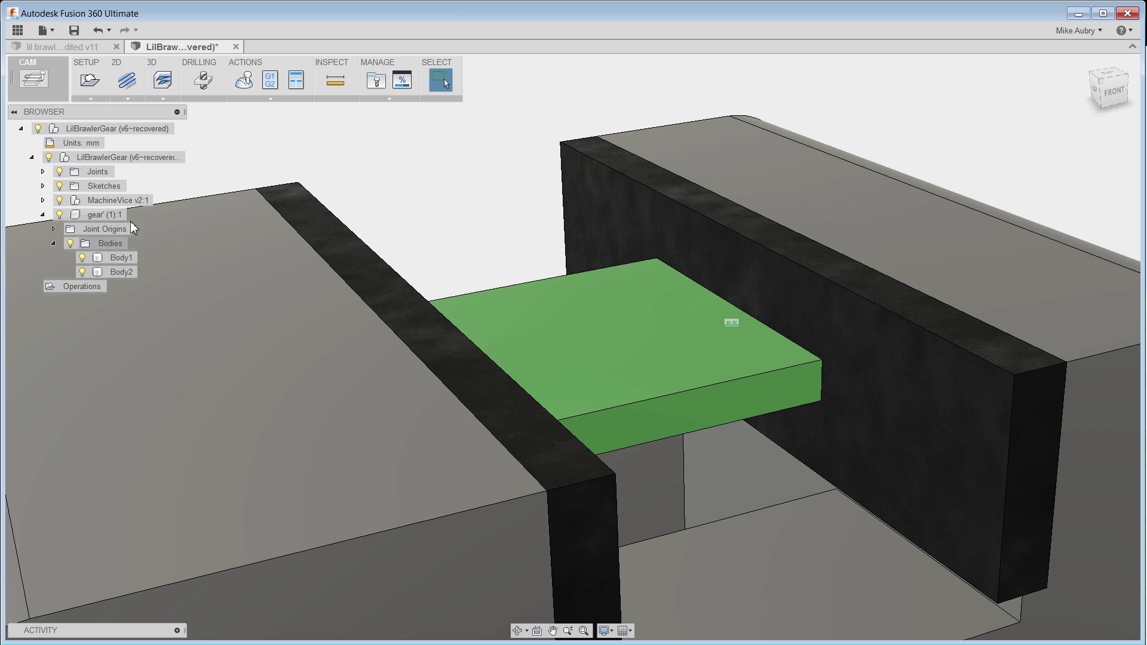
{"action": "left_click", "coordinate": [89, 81]}
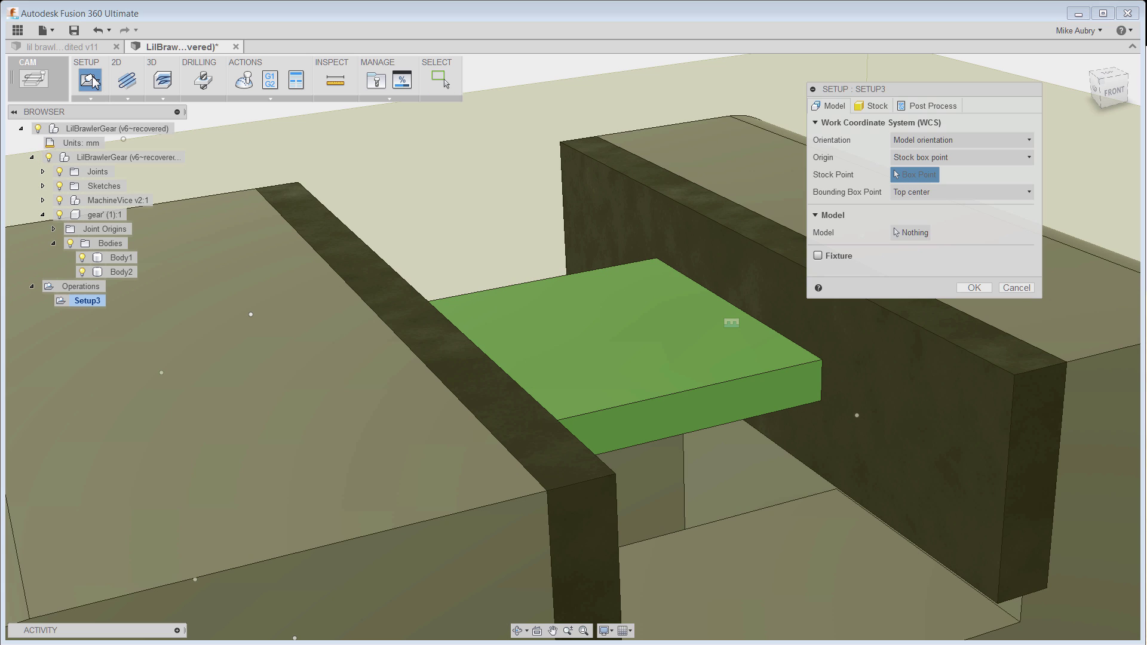
{"action": "left_click", "coordinate": [909, 233]}
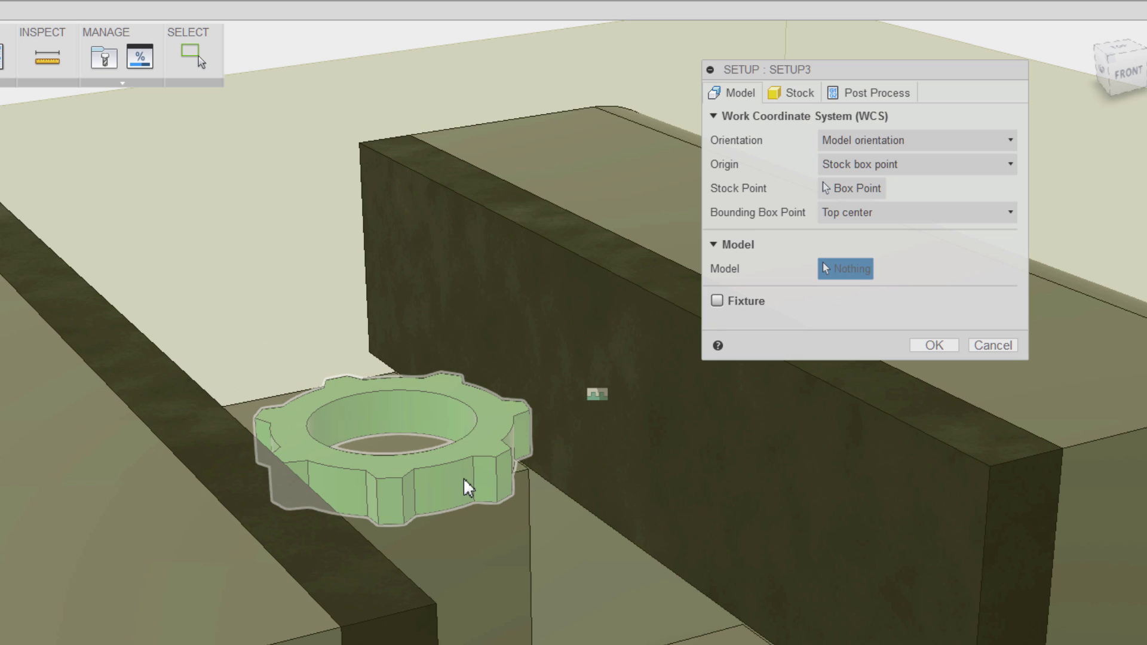
{"action": "left_click", "coordinate": [469, 488]}
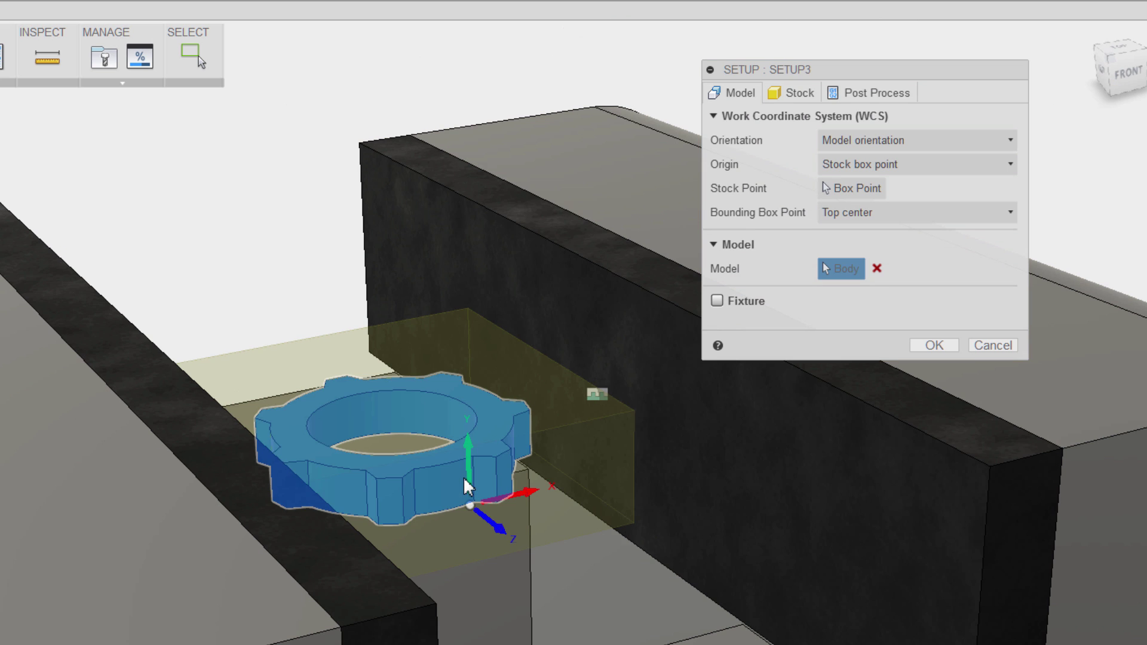
Set three vice bodies, including the base and left jaw, as fixtures
{"action": "left_click", "coordinate": [717, 301]}
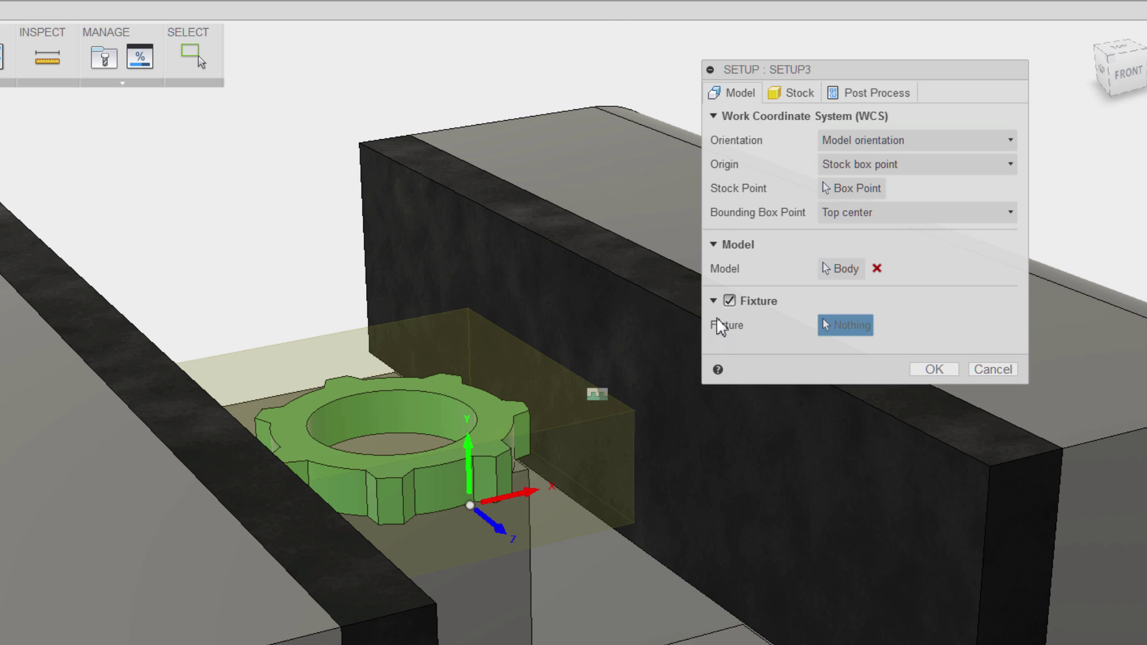
{"action": "left_click", "coordinate": [805, 501]}
{"action": "left_click", "coordinate": [89, 538]}
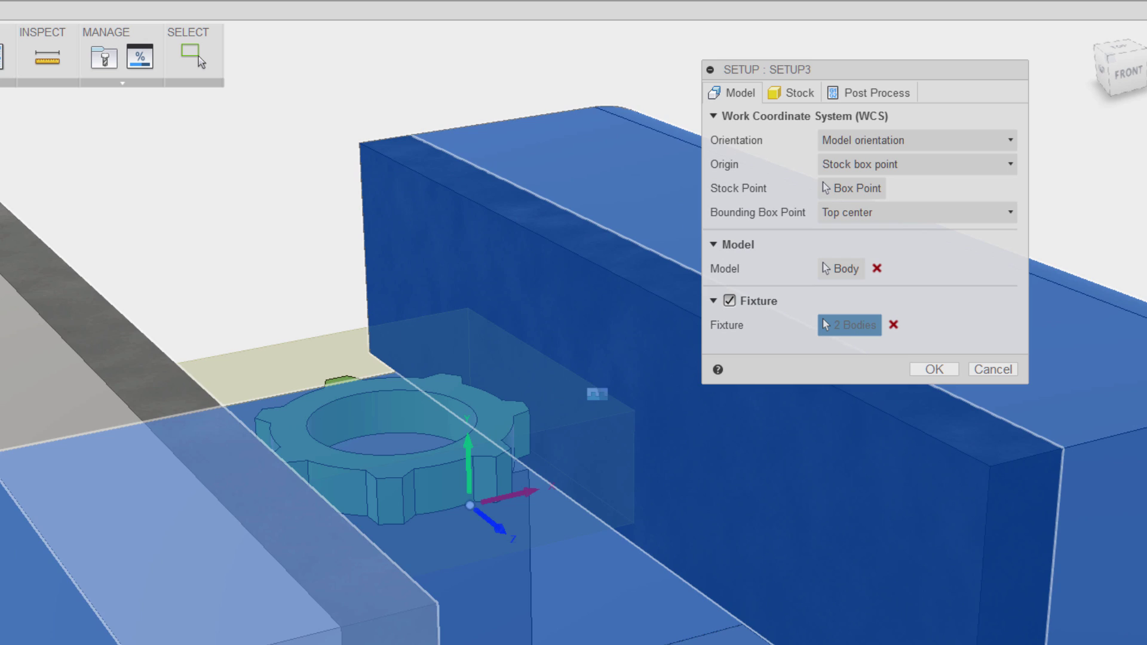
{"action": "left_click", "coordinate": [149, 323]}
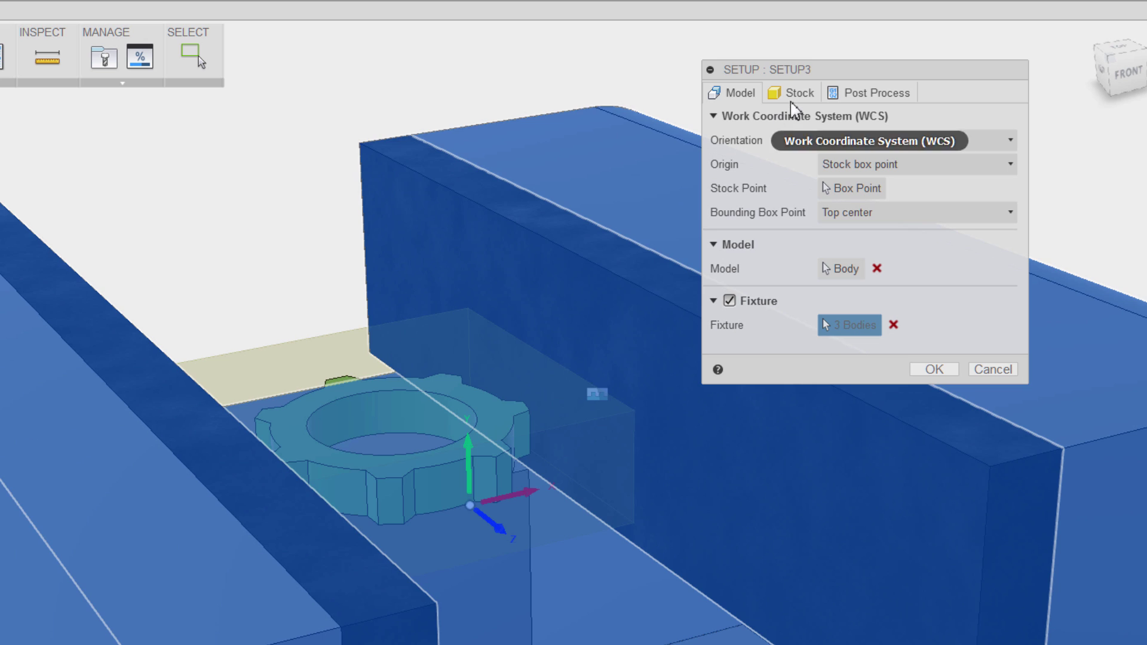
Set stock mode to From solid using the green block (40 × 5.32823 × 40.0397 mm)
{"action": "left_click", "coordinate": [792, 95]}
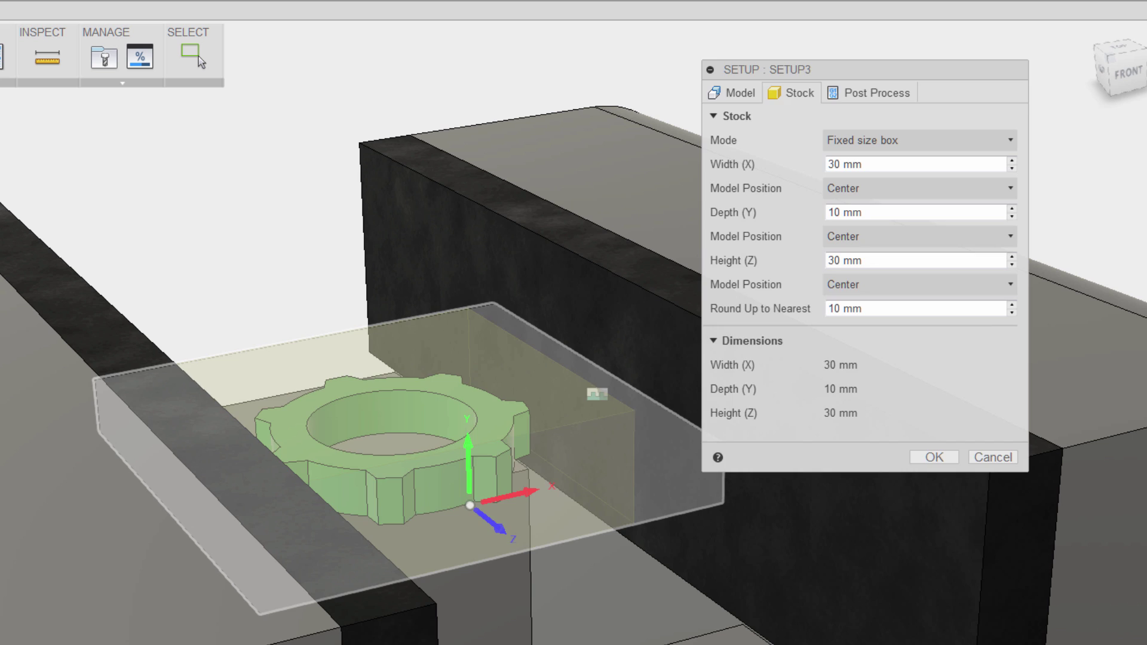
{"action": "left_click", "coordinate": [877, 146]}
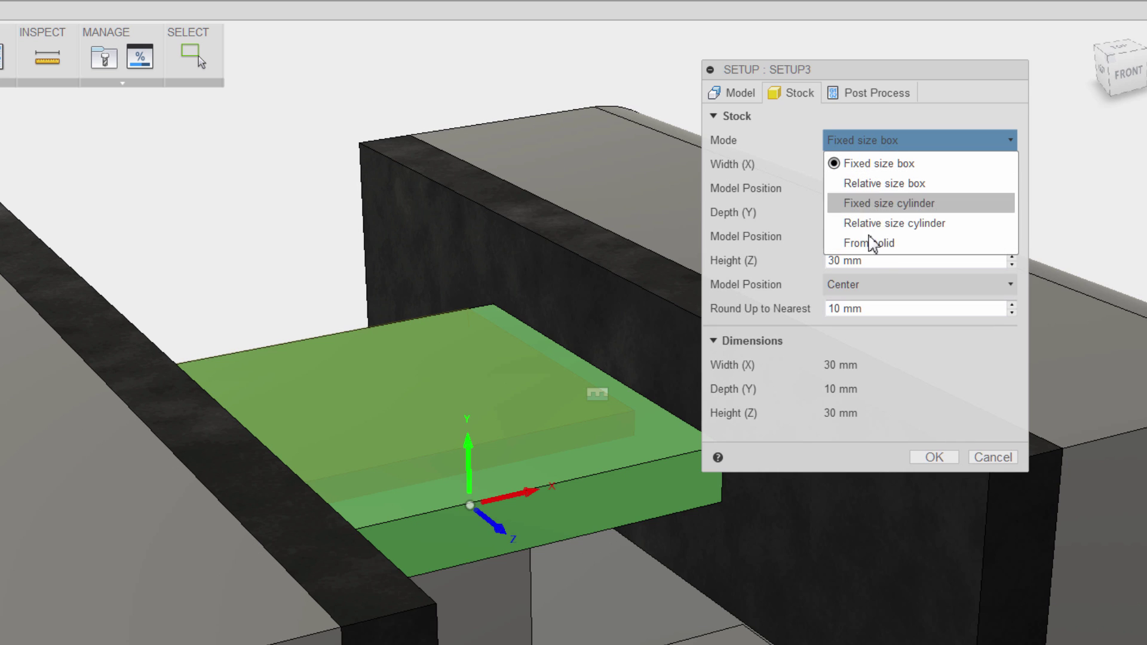
{"action": "left_click", "coordinate": [898, 247]}
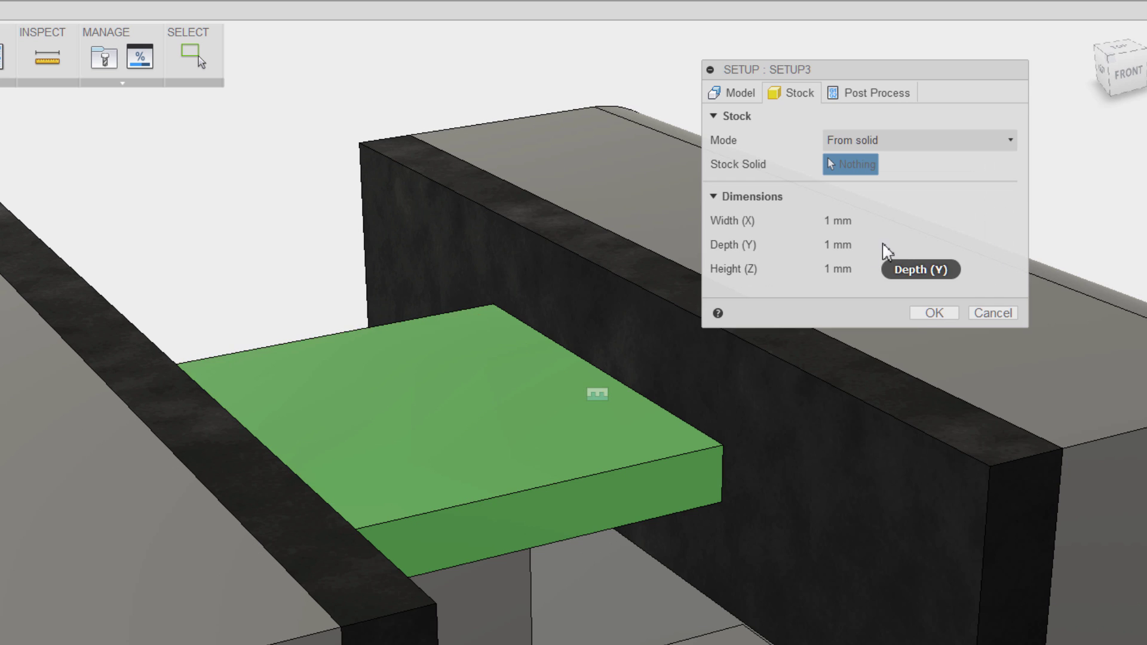
{"action": "left_click", "coordinate": [369, 418]}
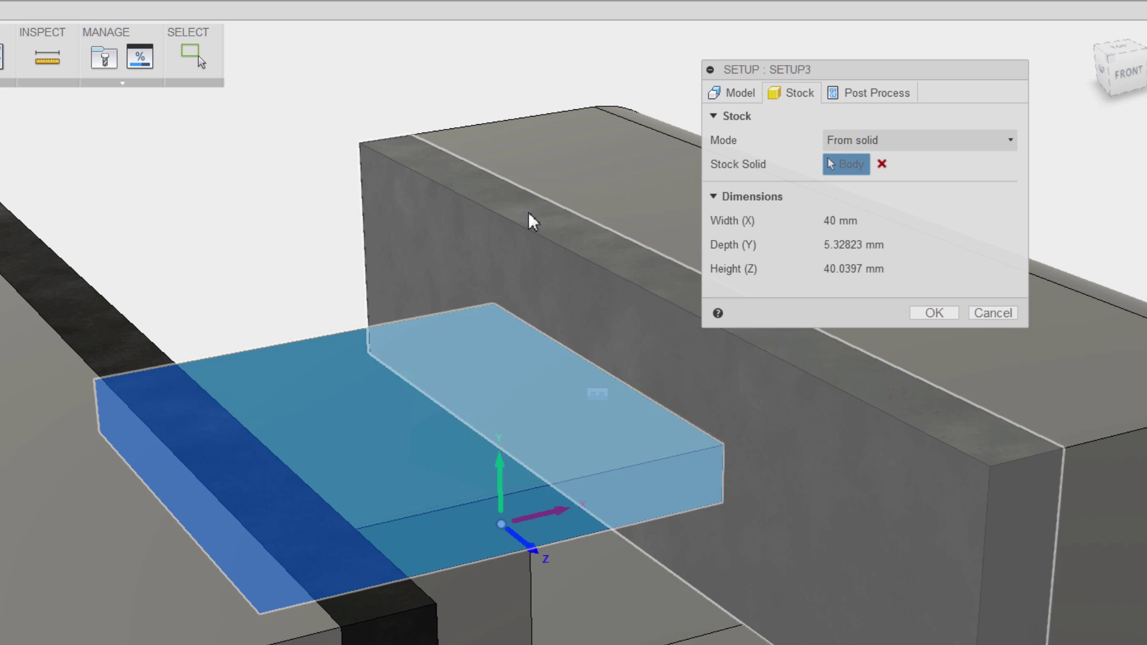
Place the work origin at the stock's Top corner 1 with Z from the top face, then confirm Setup3
{"action": "left_click", "coordinate": [730, 94]}
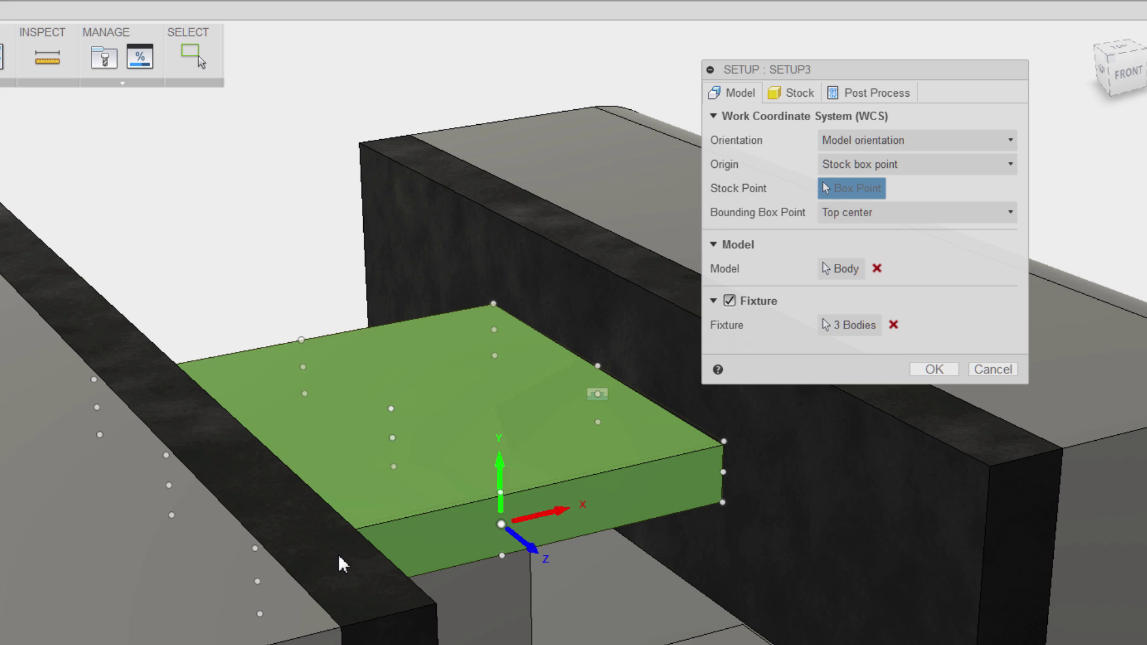
{"action": "left_click", "coordinate": [256, 549]}
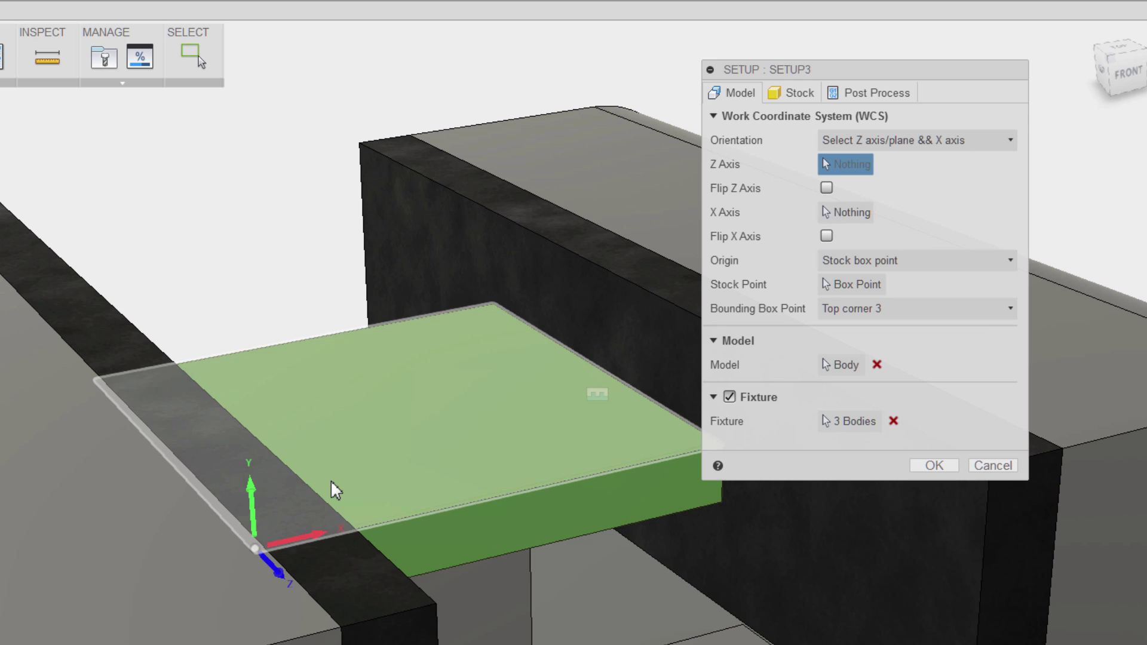
{"action": "left_click", "coordinate": [332, 486]}
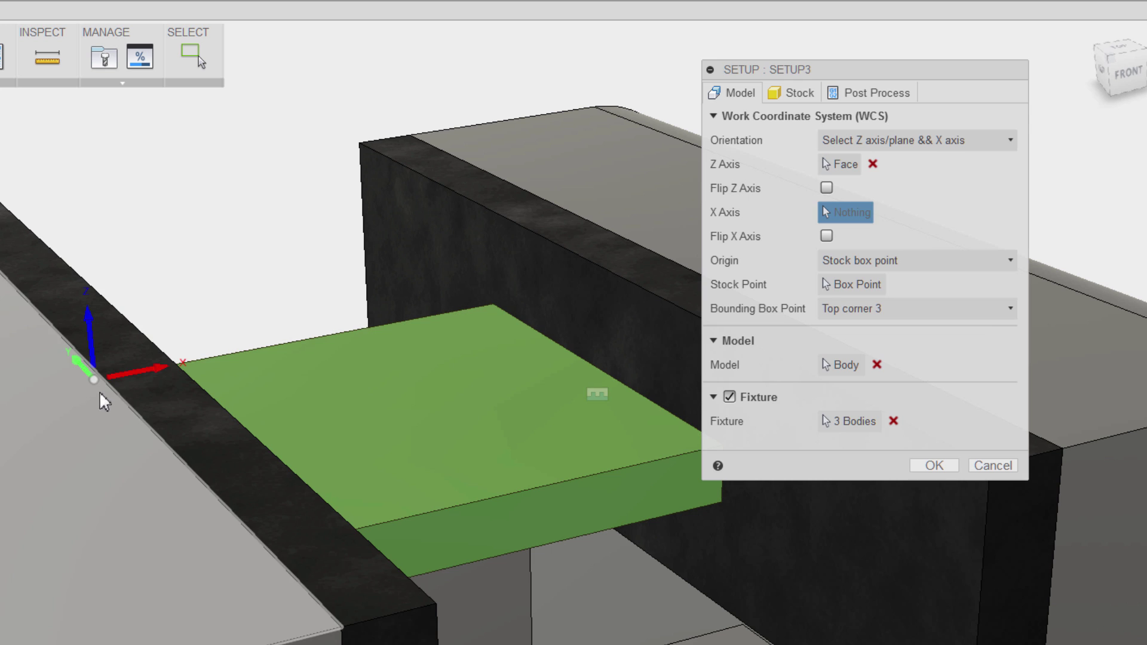
{"action": "left_click", "coordinate": [255, 552]}
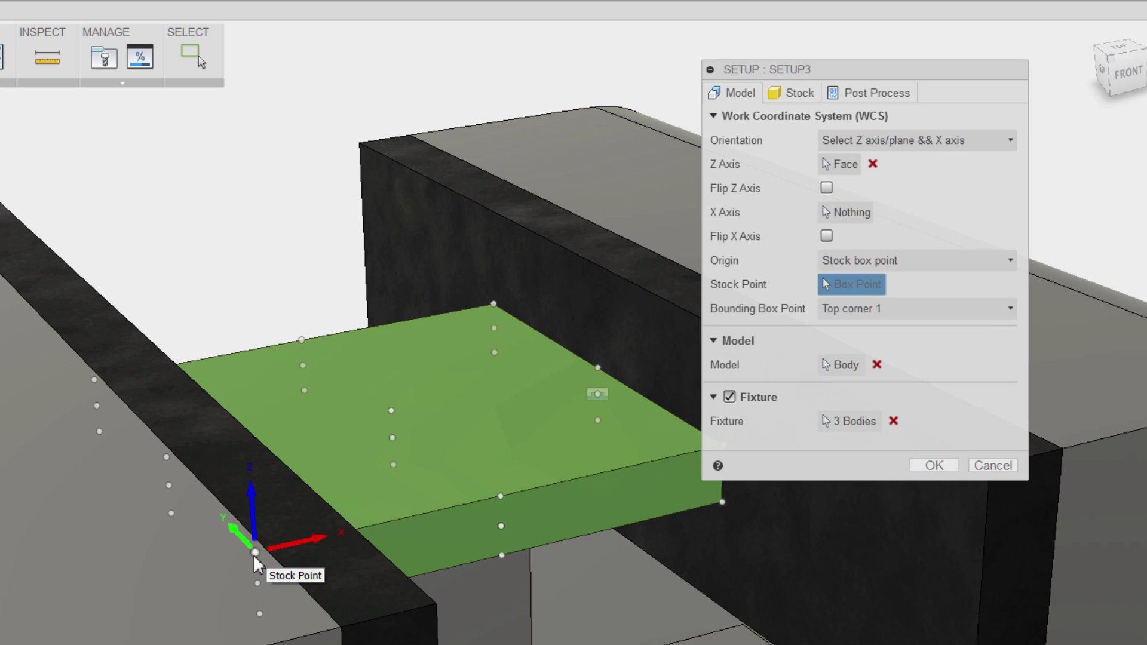
{"action": "left_click", "coordinate": [946, 468]}
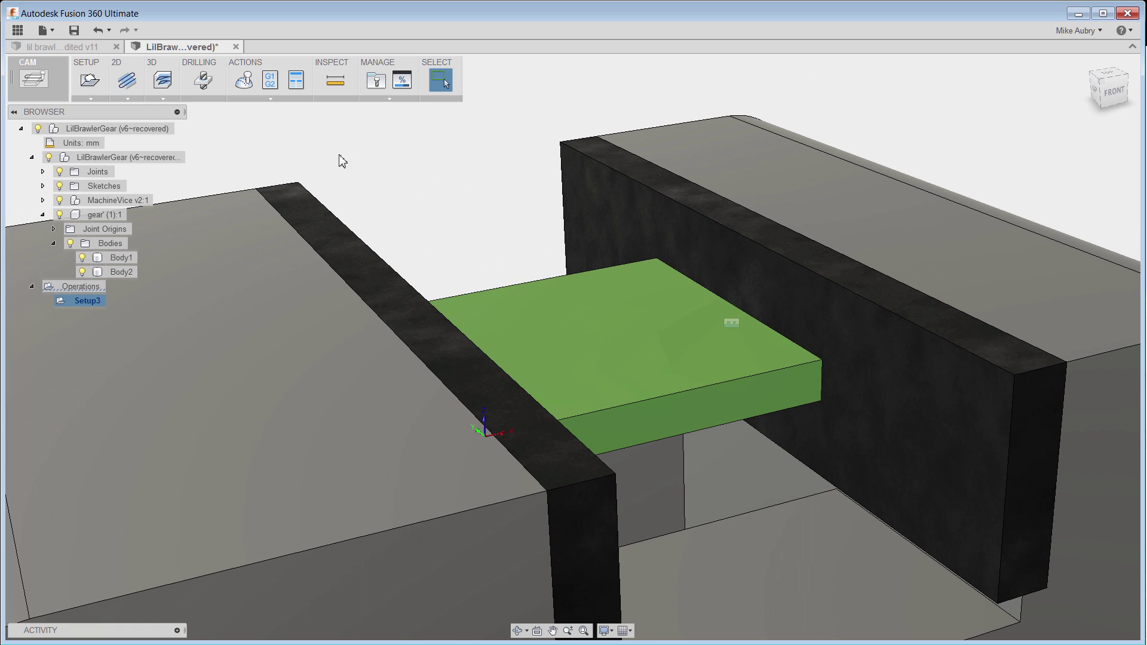
Add a Face2 facing operation with the #1 - Ø6 mm flat end mill
{"action": "left_click", "coordinate": [124, 90]}
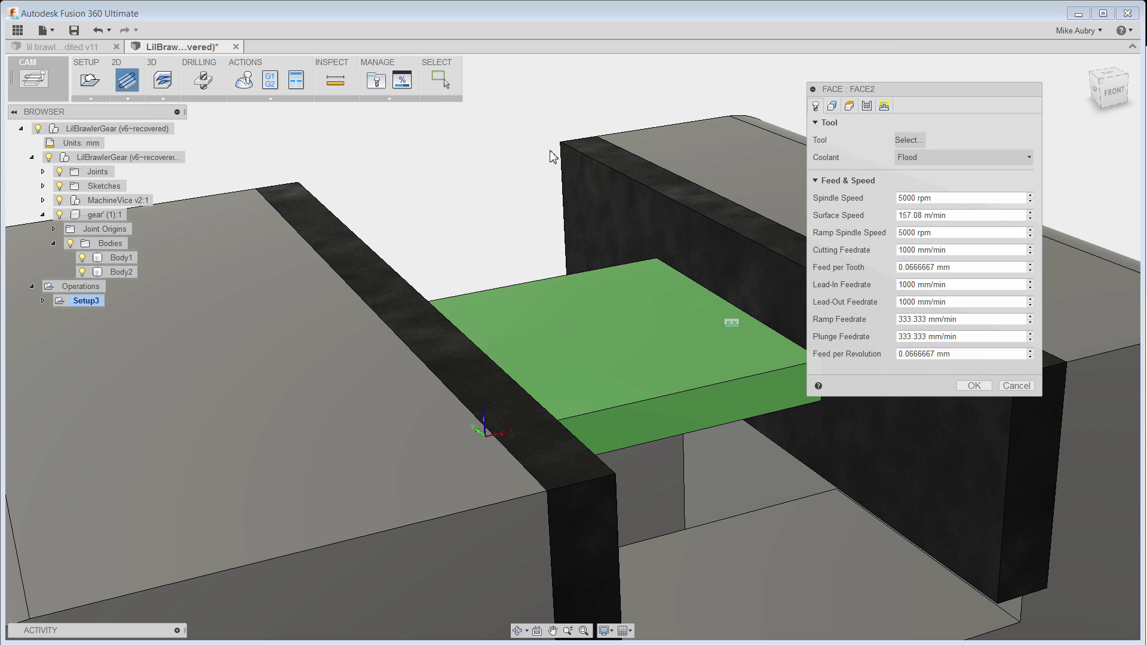
{"action": "left_click", "coordinate": [907, 143]}
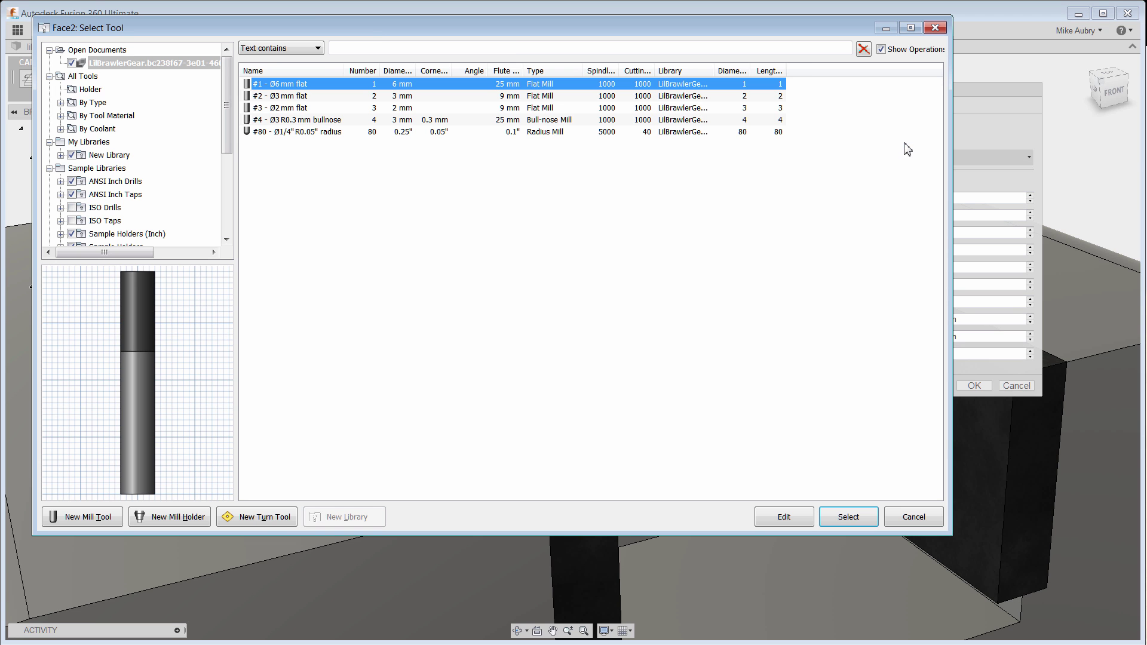
{"action": "left_click", "coordinate": [848, 518]}
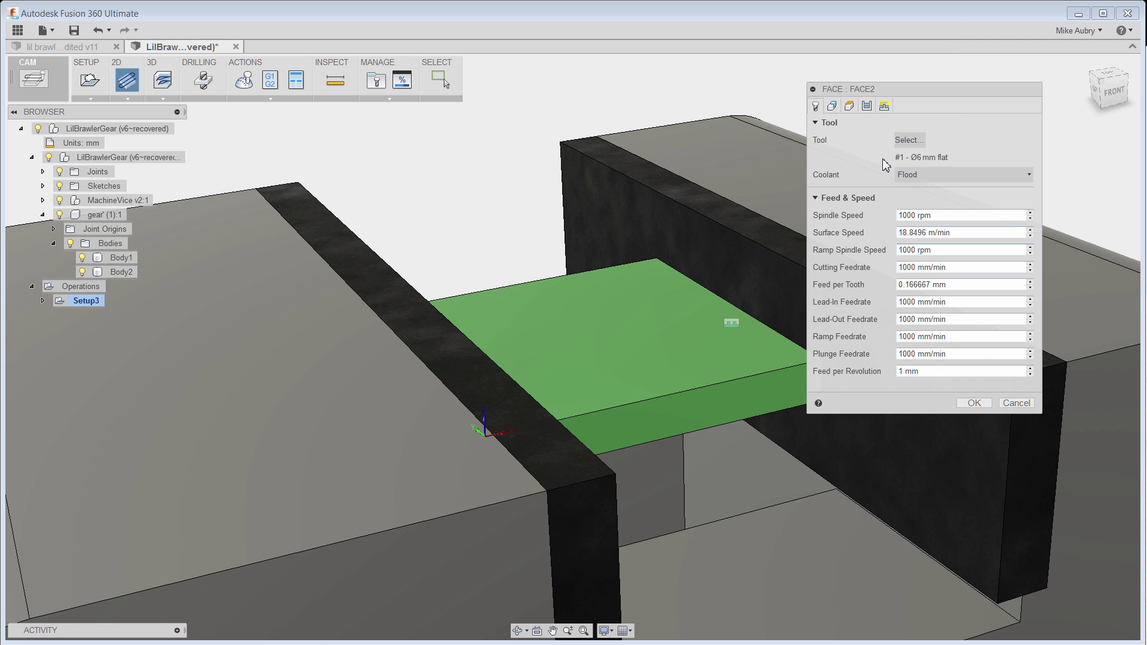
{"action": "left_click", "coordinate": [831, 106]}
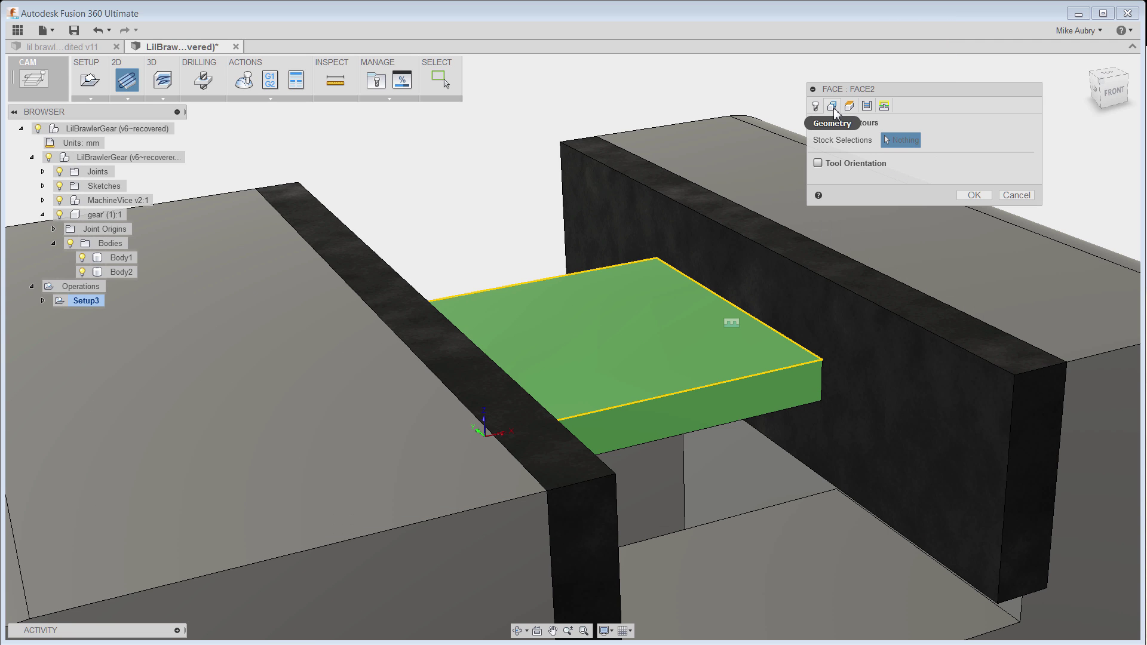
{"action": "left_click", "coordinate": [972, 196]}
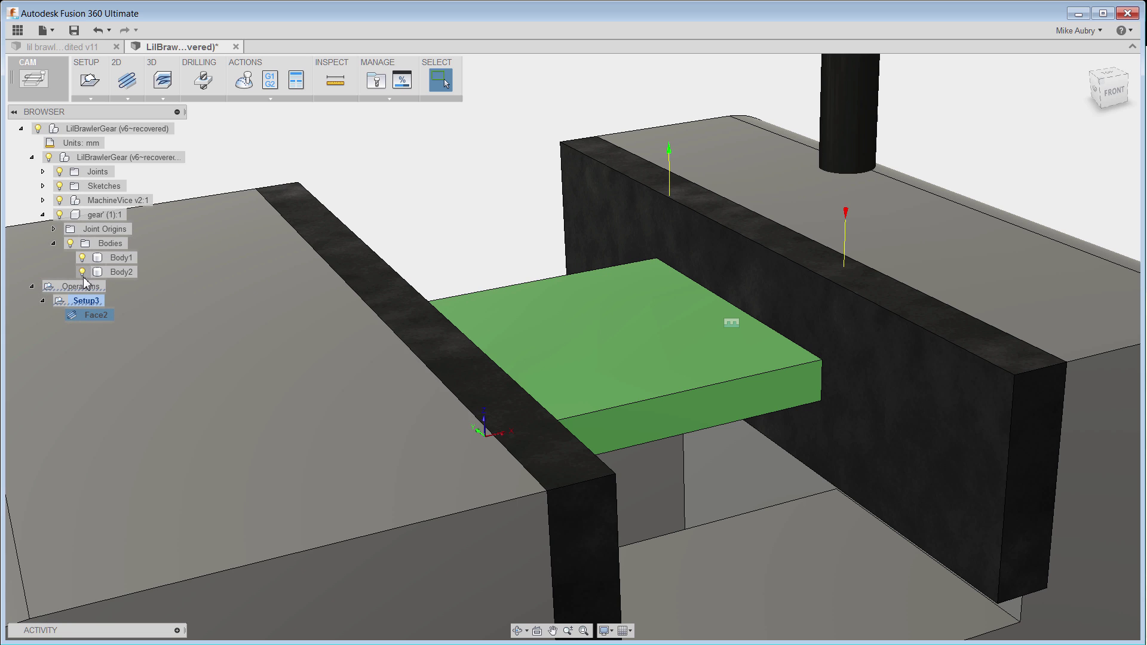
Hide the stock body and start simulating the Face2 toolpath
{"action": "left_click", "coordinate": [82, 271]}
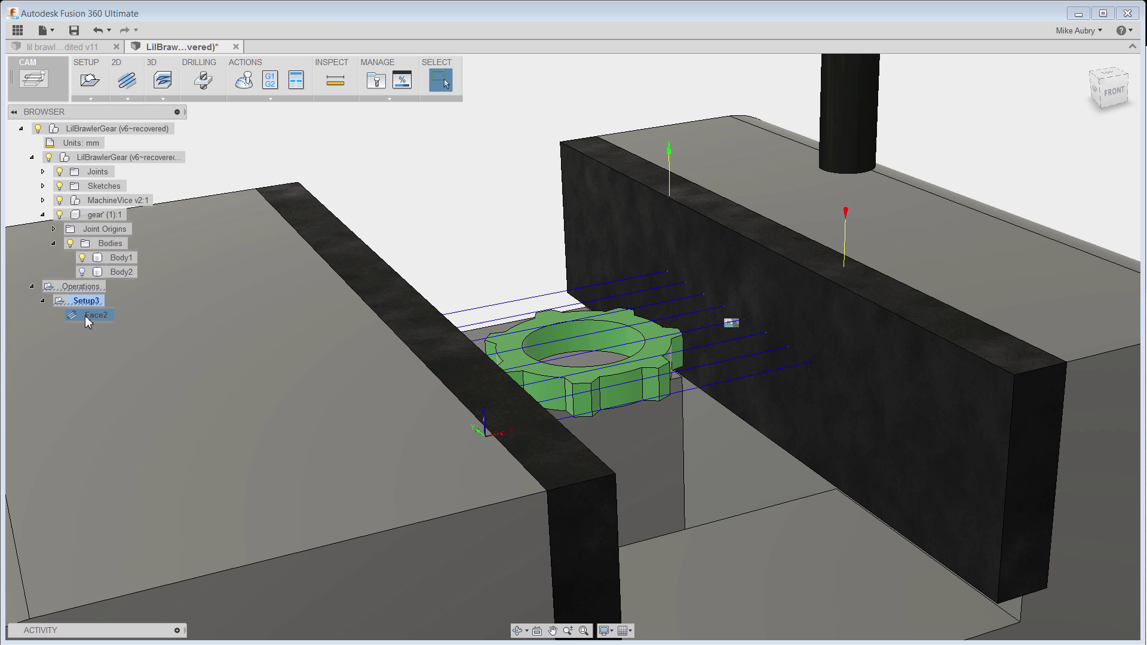
{"action": "right_click", "coordinate": [86, 316]}
{"action": "left_click", "coordinate": [120, 357]}
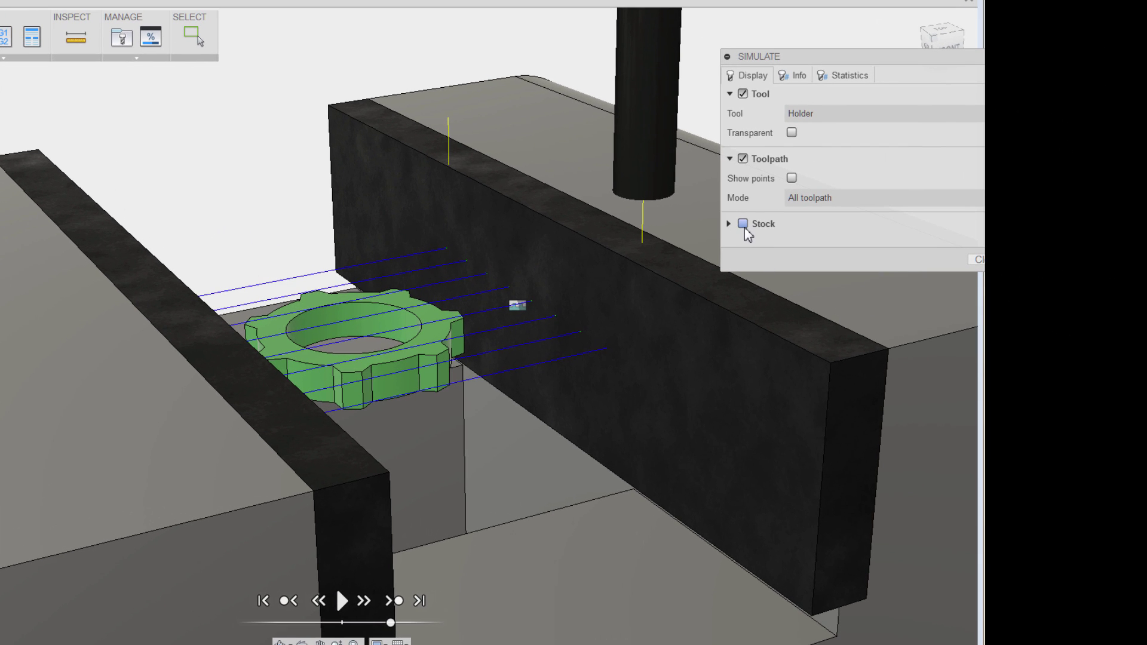
Run the simulation with transparent stock to reveal the vice-jaw collision, then exit
{"action": "left_click", "coordinate": [742, 224]}
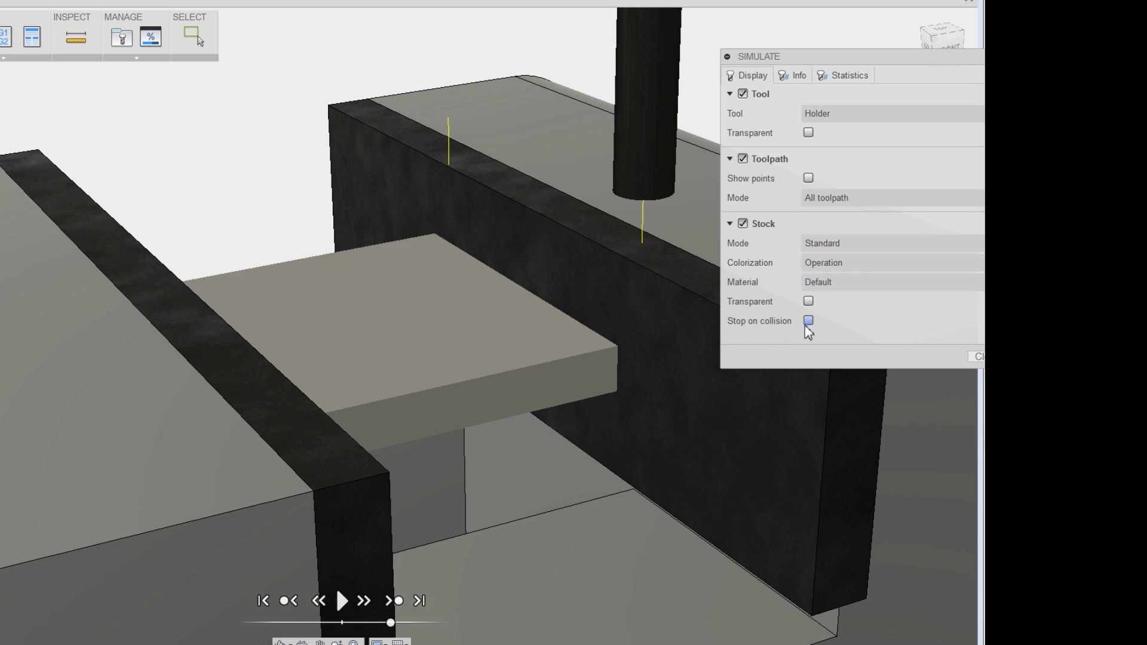
{"action": "left_click", "coordinate": [808, 301]}
{"action": "left_click", "coordinate": [342, 600]}
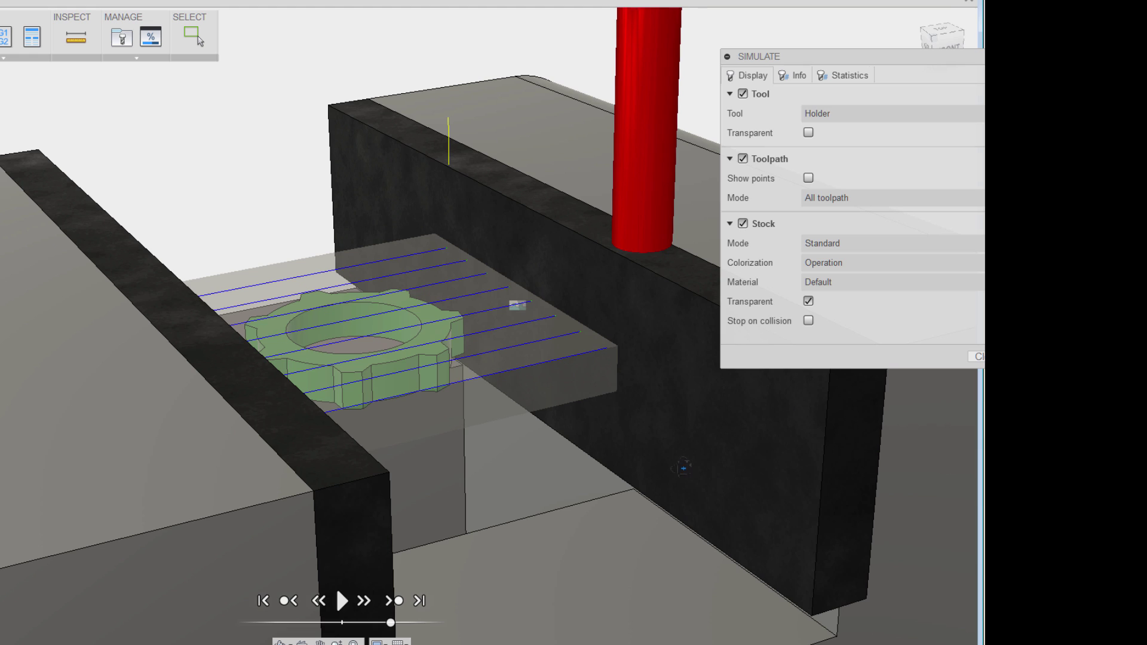
{"action": "middle_click_drag", "start_coordinate": [679, 460], "coordinate": [619, 445], "text": "shift"}
{"action": "key", "text": "F6"}
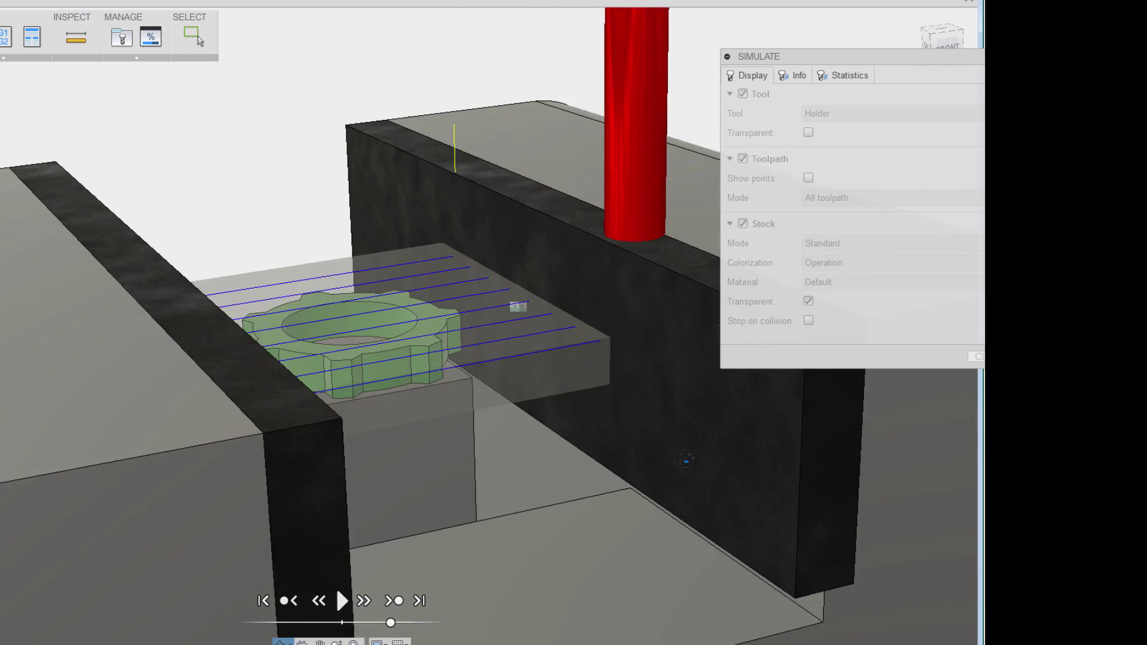
{"action": "left_click", "coordinate": [977, 356]}
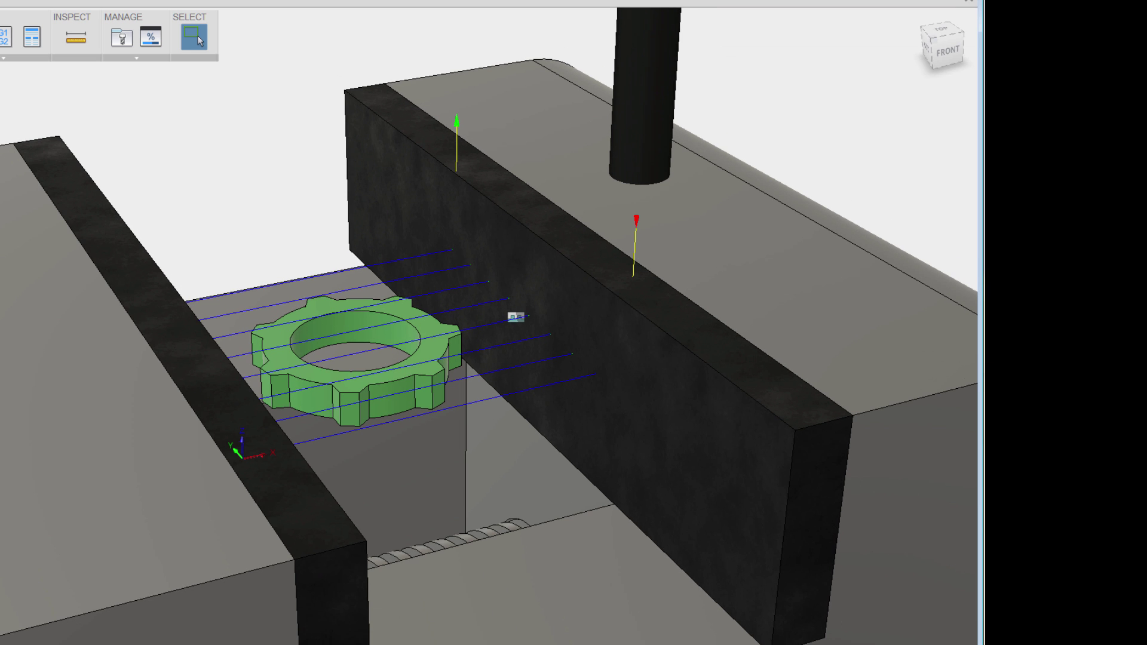
Change Face2's pass direction to 90 deg
{"action": "double_click", "coordinate": [43, 444]}
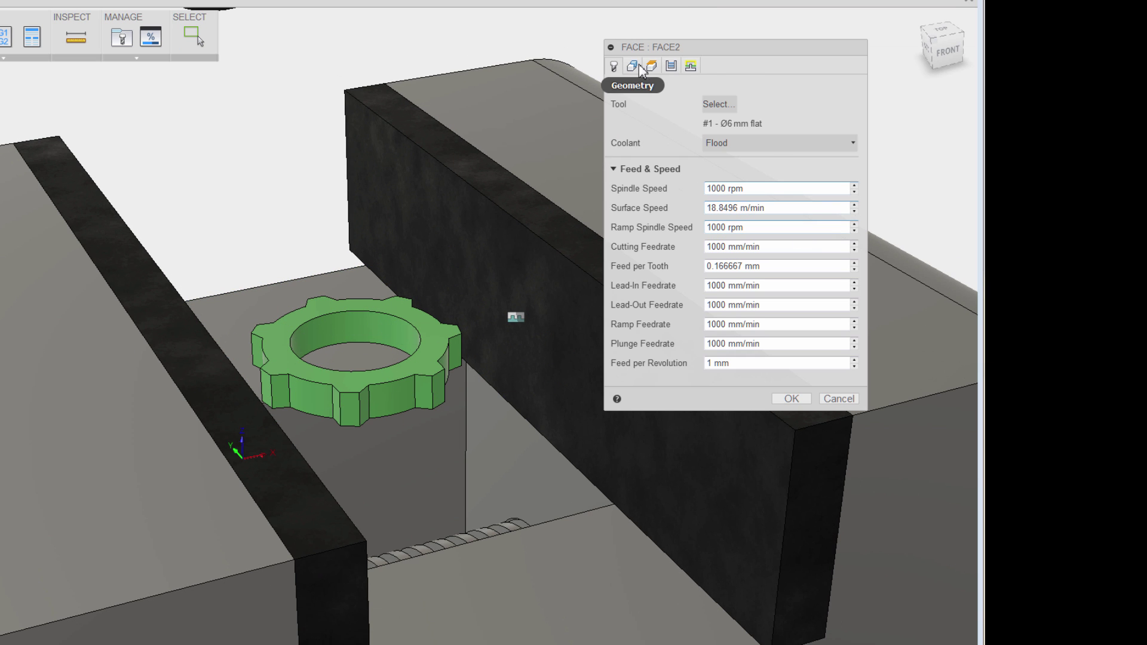
{"action": "left_click", "coordinate": [672, 66]}
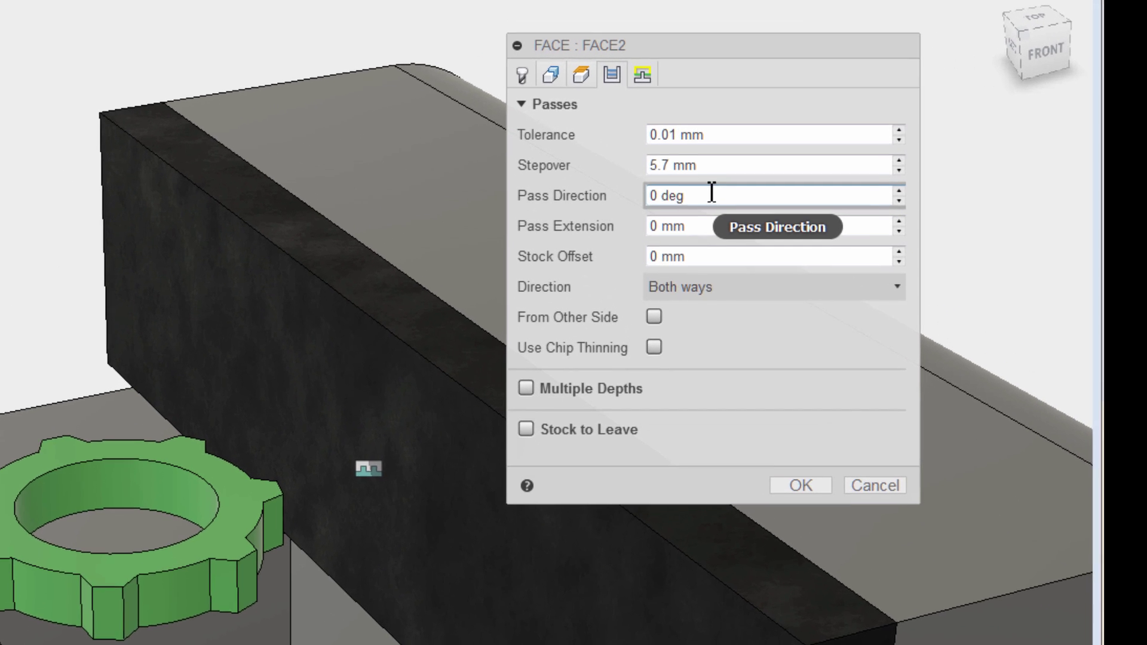
{"action": "left_click_drag", "start_coordinate": [734, 142], "coordinate": [672, 144]}
{"action": "type", "text": "90"}
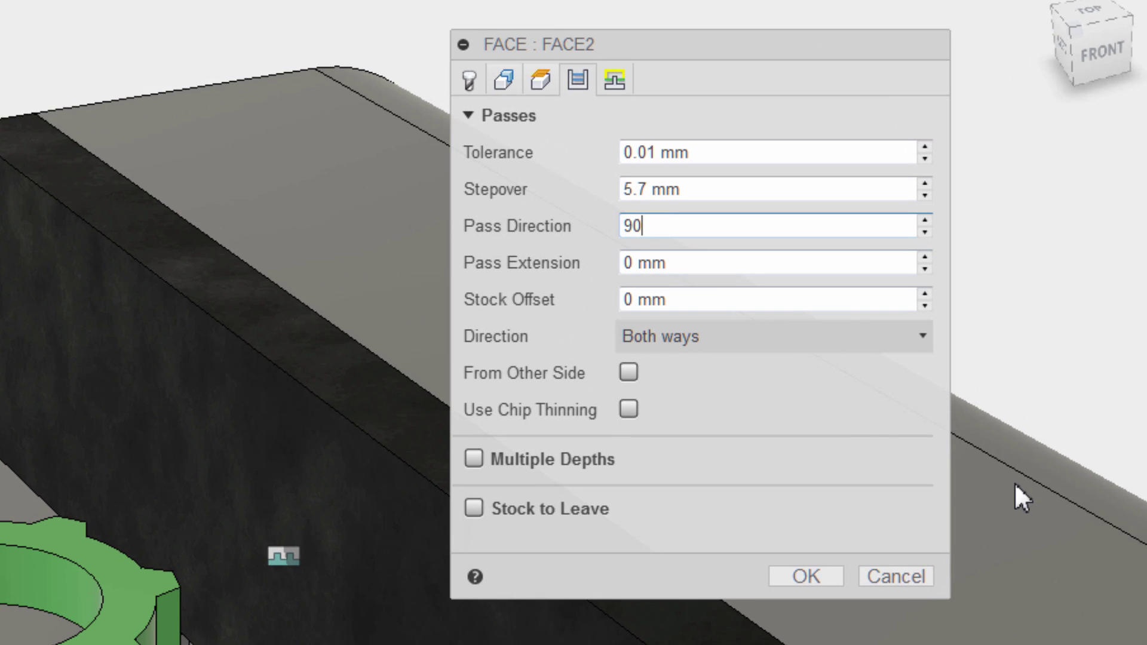
{"action": "key", "text": "Return"}
{"action": "scroll", "coordinate": [571, 442], "scroll_direction": "up", "scroll_amount": 5}
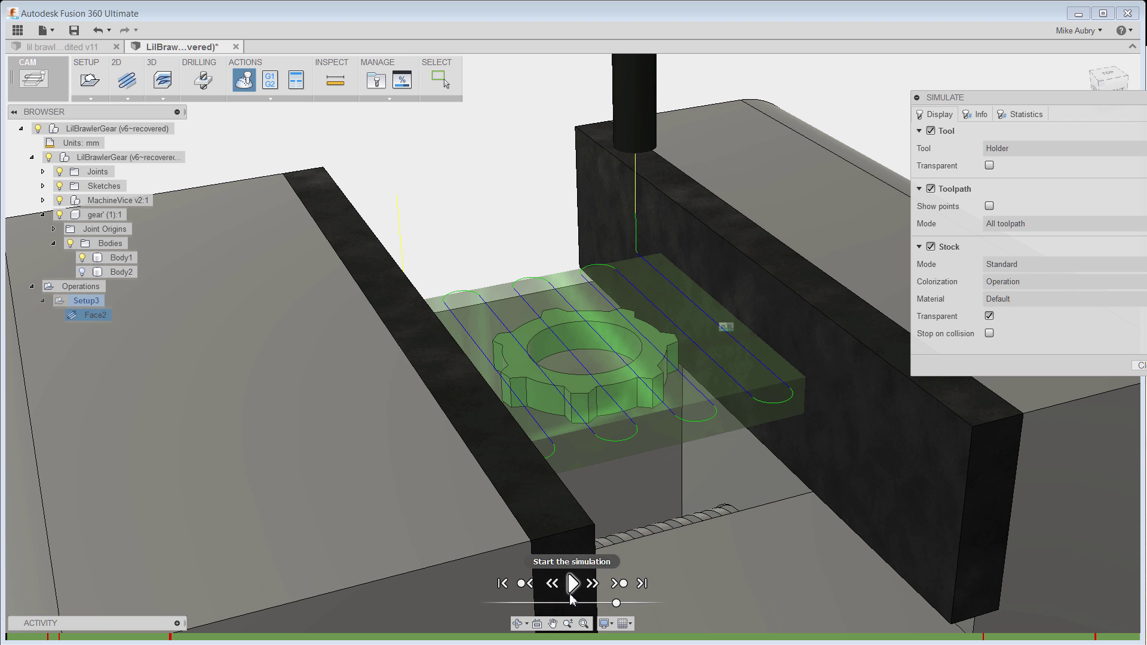
Simulate the reoriented facing toolpath and pause it partway through
{"action": "left_click", "coordinate": [572, 584]}
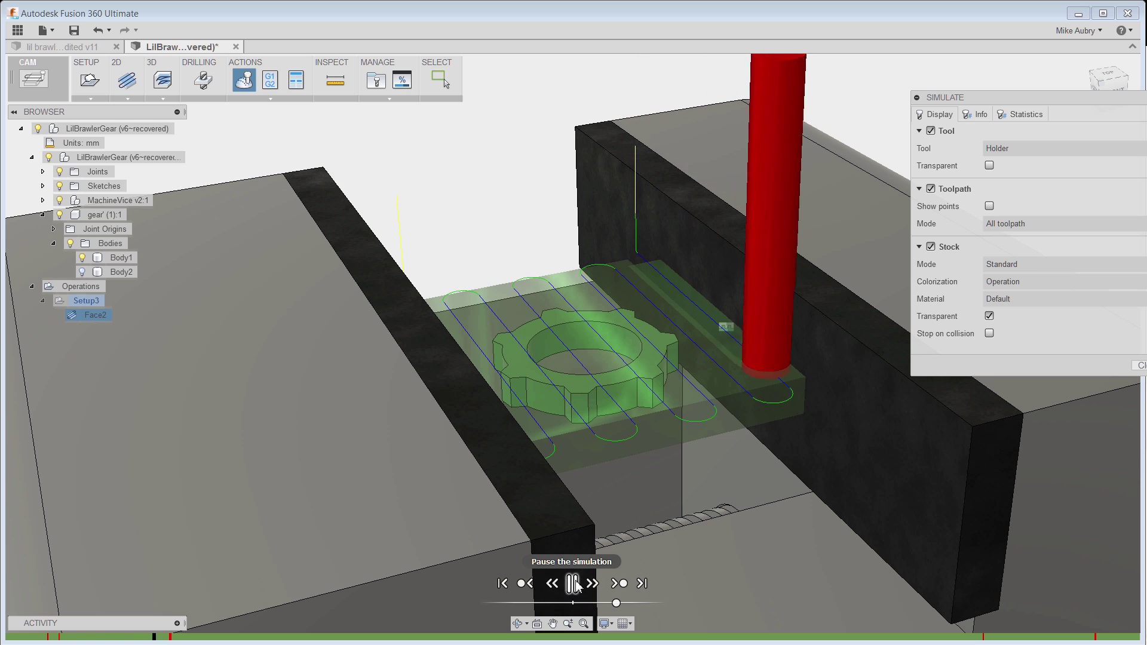
{"action": "left_click", "coordinate": [572, 584]}
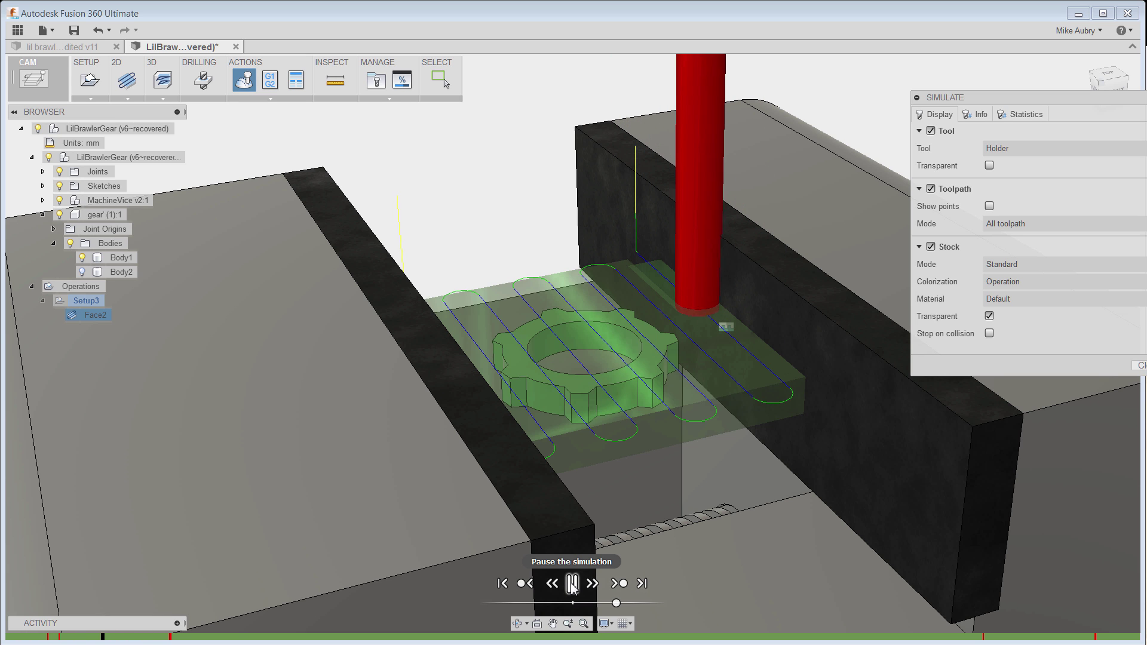
{"action": "left_click", "coordinate": [572, 583]}
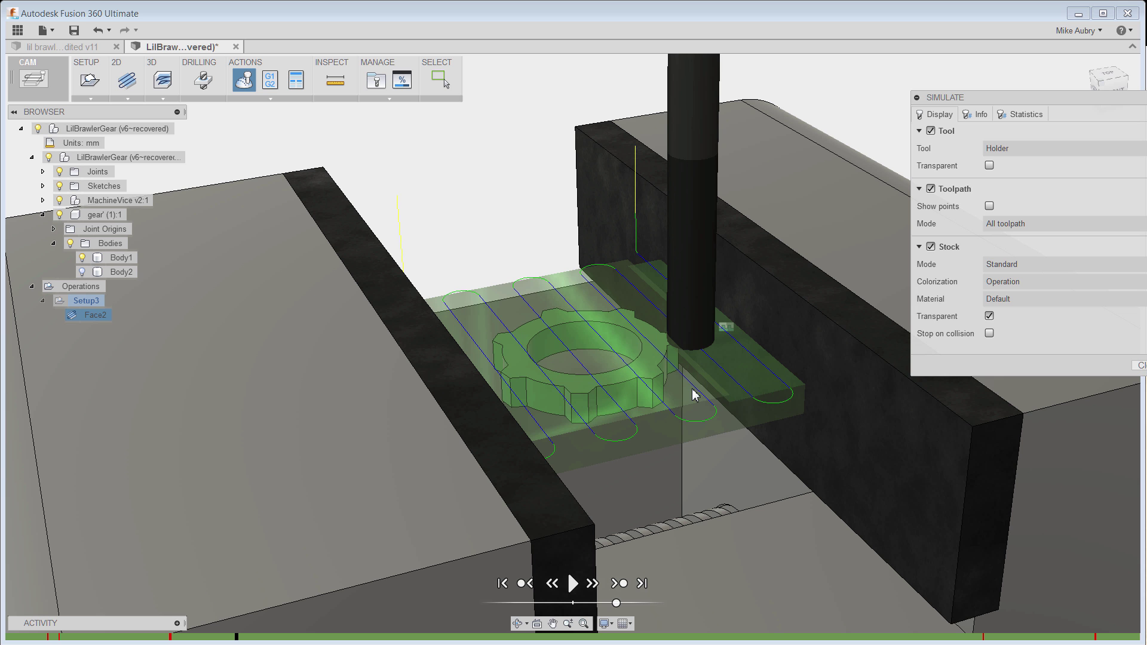
Close the simulation and set Face2's stock offset to -2 mm
{"action": "left_click", "coordinate": [1138, 366]}
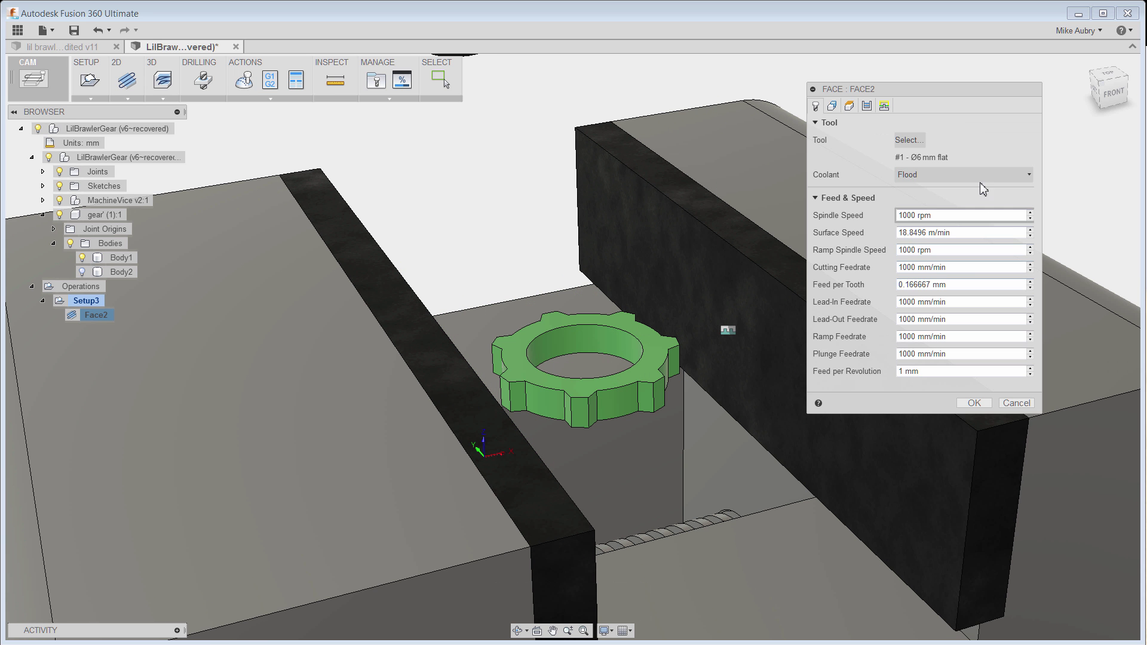
{"action": "left_click", "coordinate": [866, 107]}
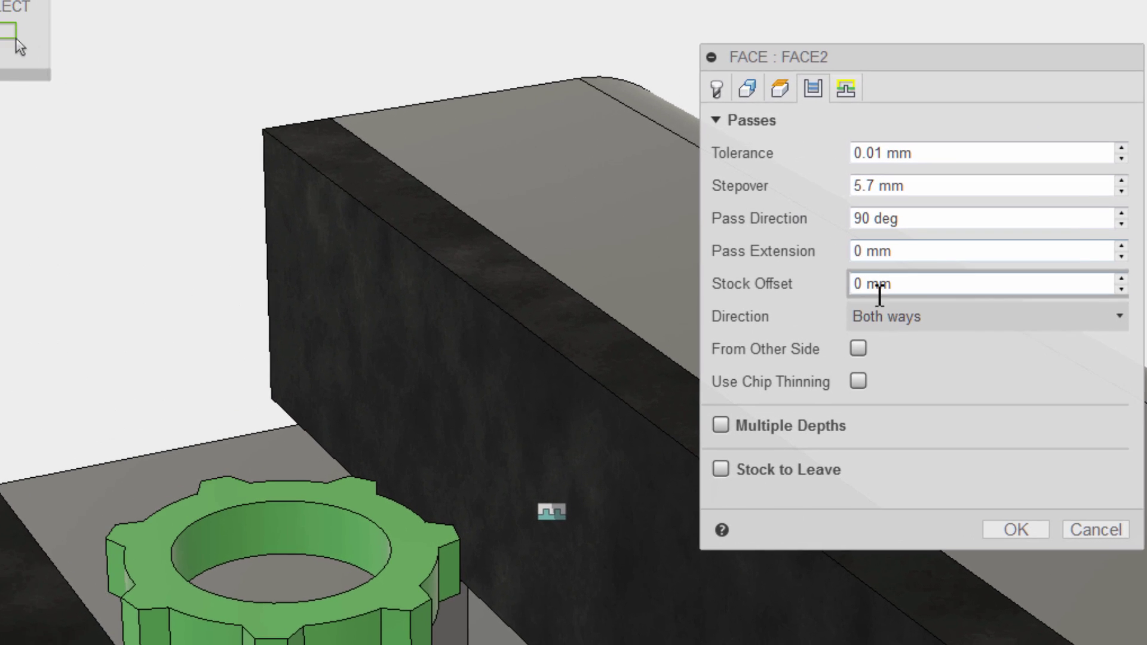
{"action": "left_click_drag", "start_coordinate": [919, 283], "coordinate": [796, 285]}
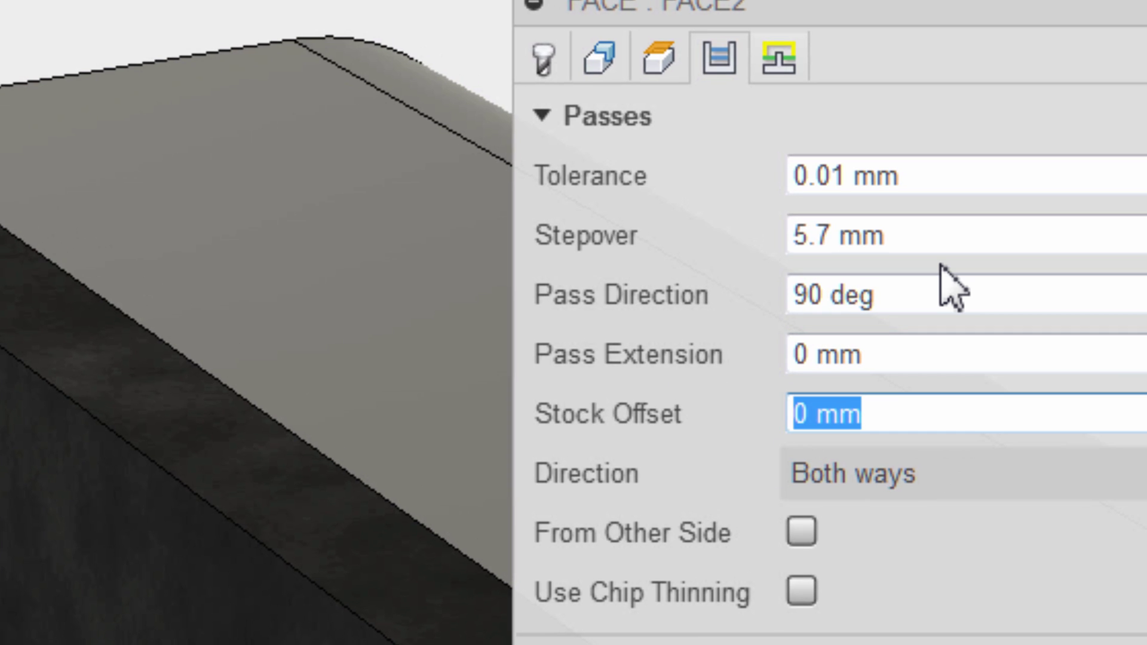
{"action": "type", "text": "-2"}
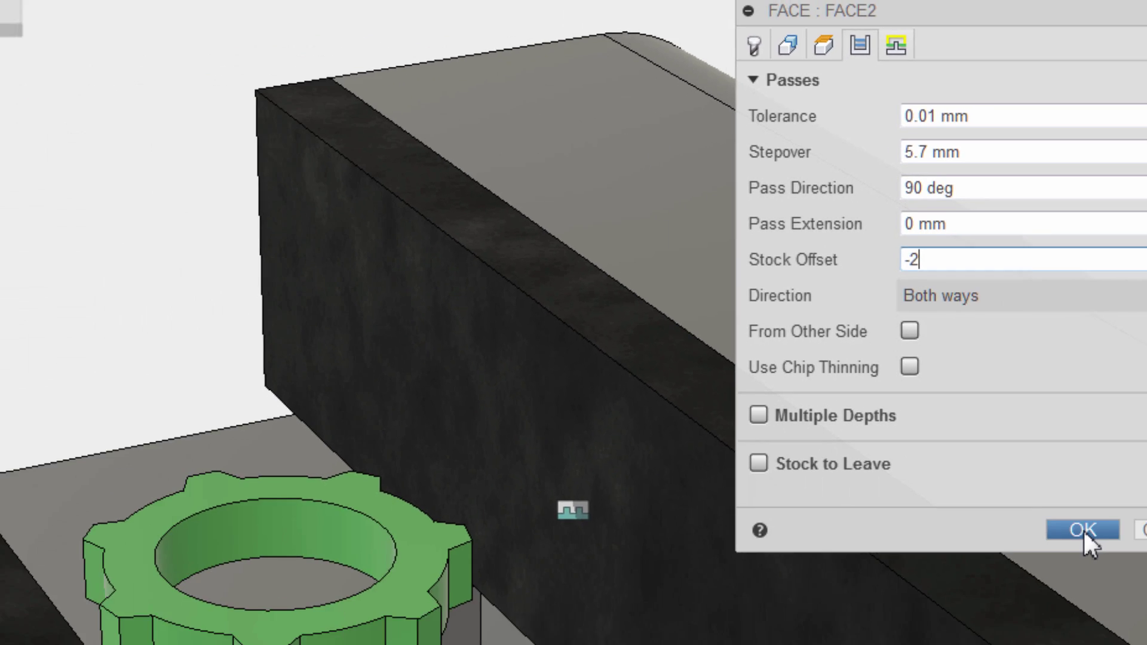
{"action": "left_click", "coordinate": [1083, 530]}
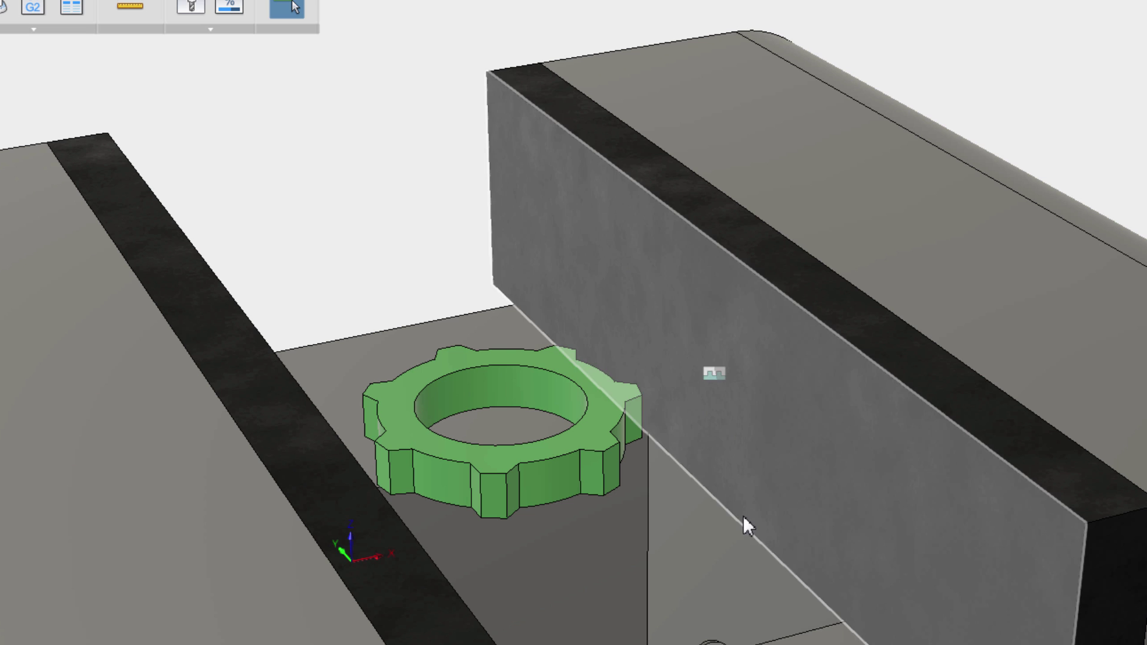
Simulate the regenerated toolpath with opaque stock, toggling Stop on collision, confirming it clears the vice
{"action": "middle_click_drag", "start_coordinate": [786, 583], "coordinate": [710, 642], "text": "shift"}
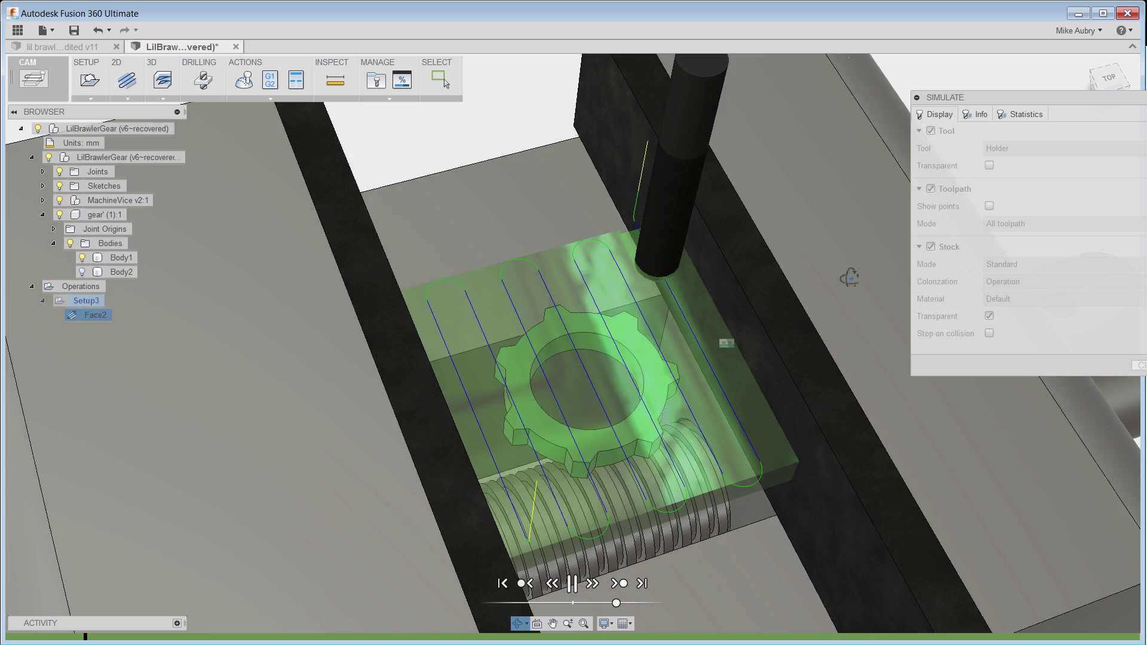
{"action": "left_click_drag", "start_coordinate": [850, 278], "coordinate": [850, 245]}
{"action": "left_click", "coordinate": [989, 333]}
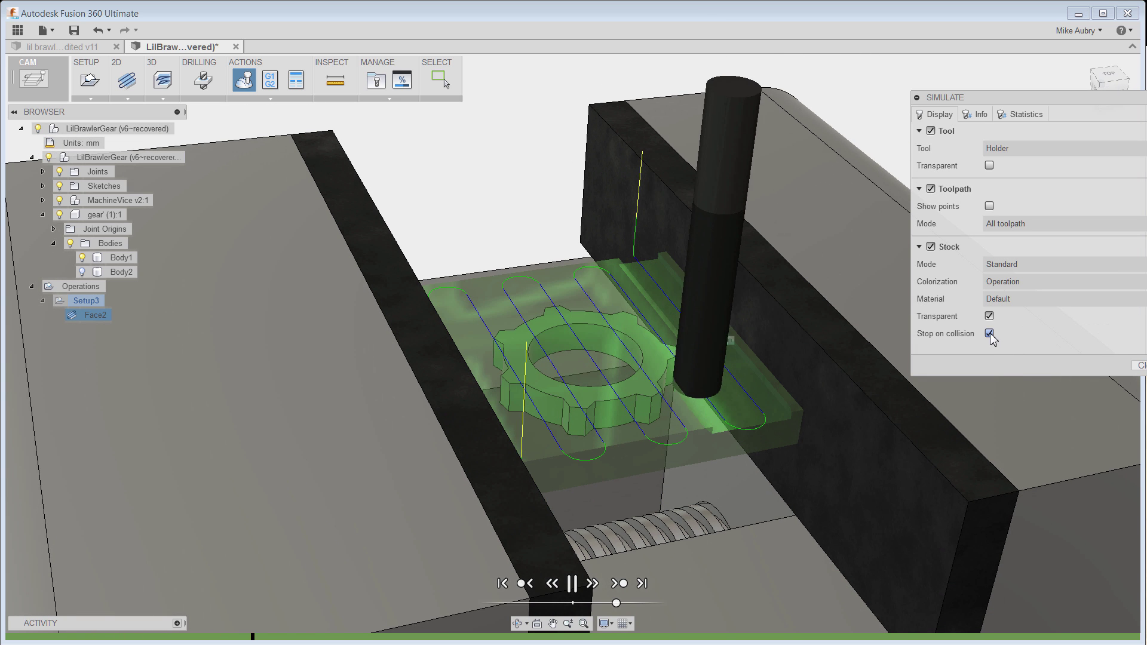
{"action": "left_click", "coordinate": [989, 334]}
{"action": "left_click", "coordinate": [989, 316]}
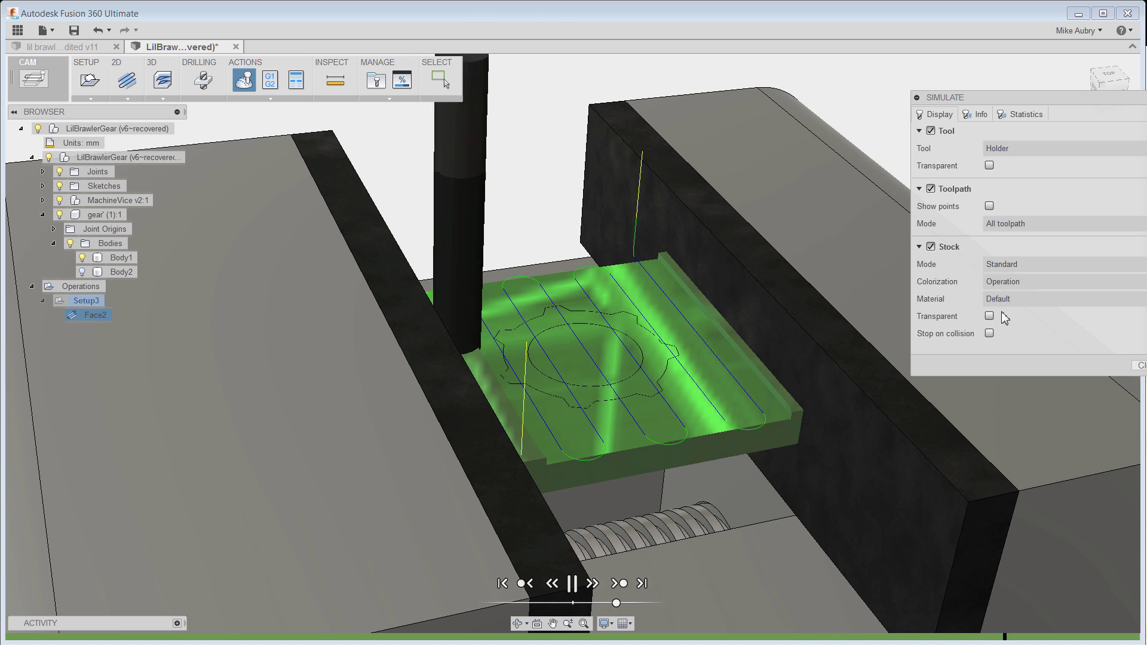
{"action": "left_click", "coordinate": [572, 583]}
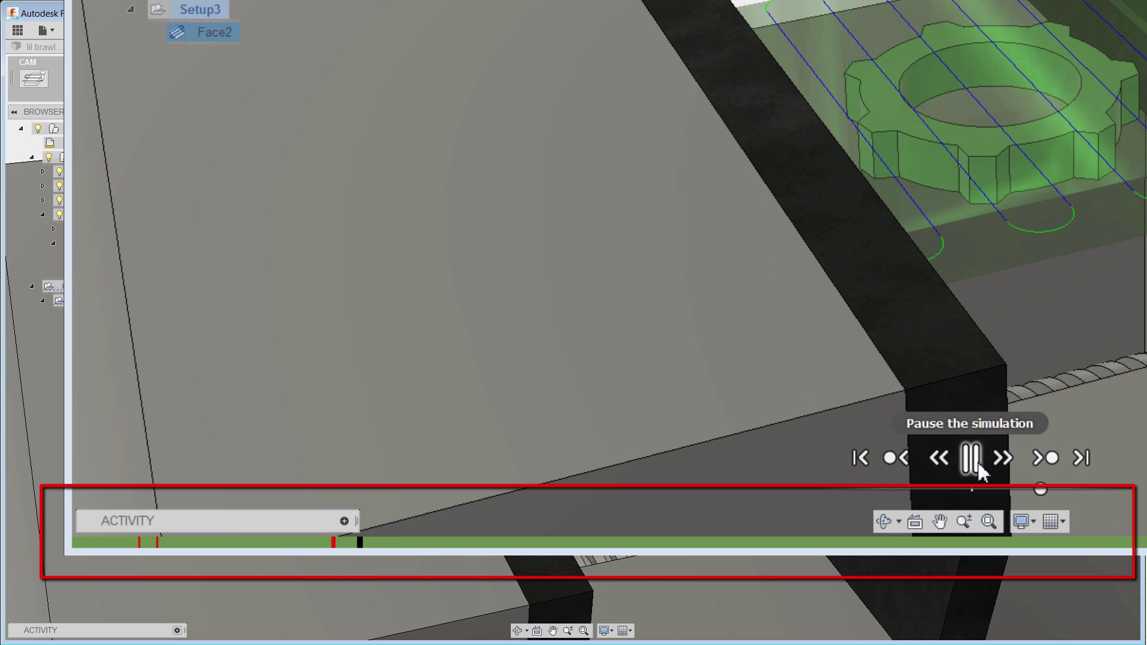
{"action": "left_click", "coordinate": [972, 458]}
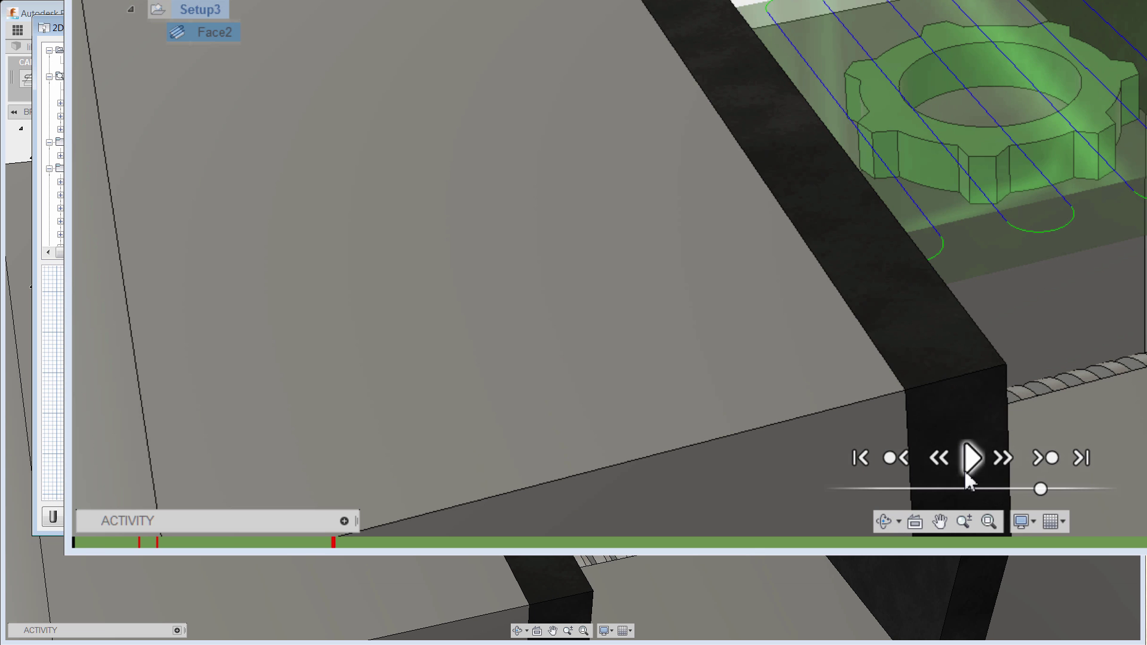
{"action": "left_click", "coordinate": [964, 467]}
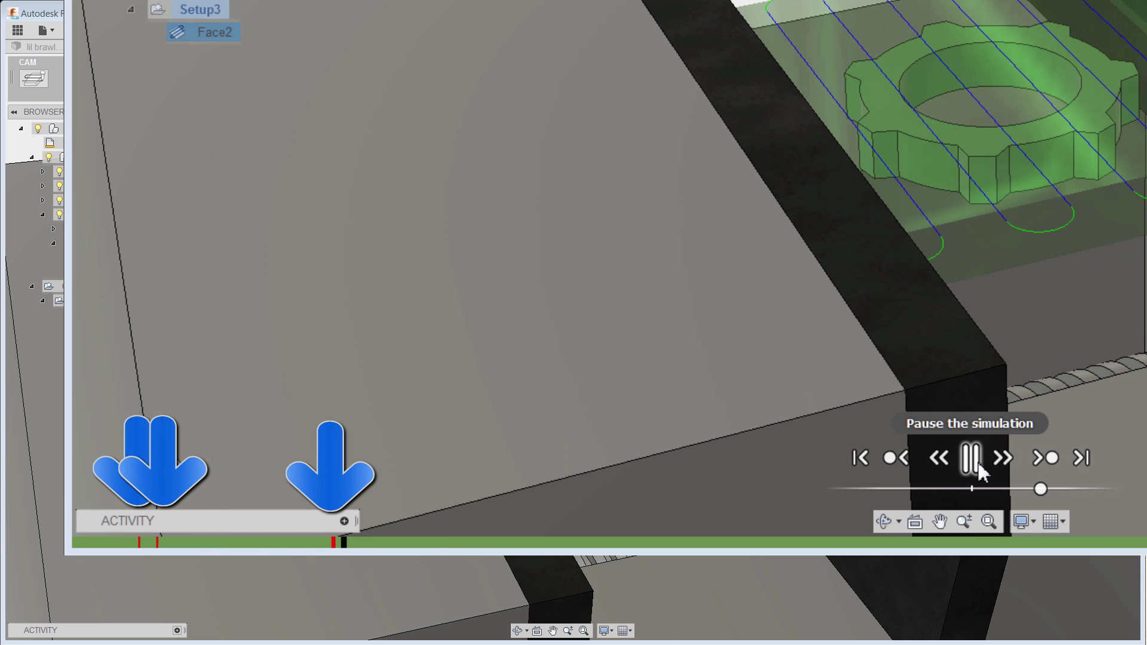
{"action": "left_click", "coordinate": [972, 459]}
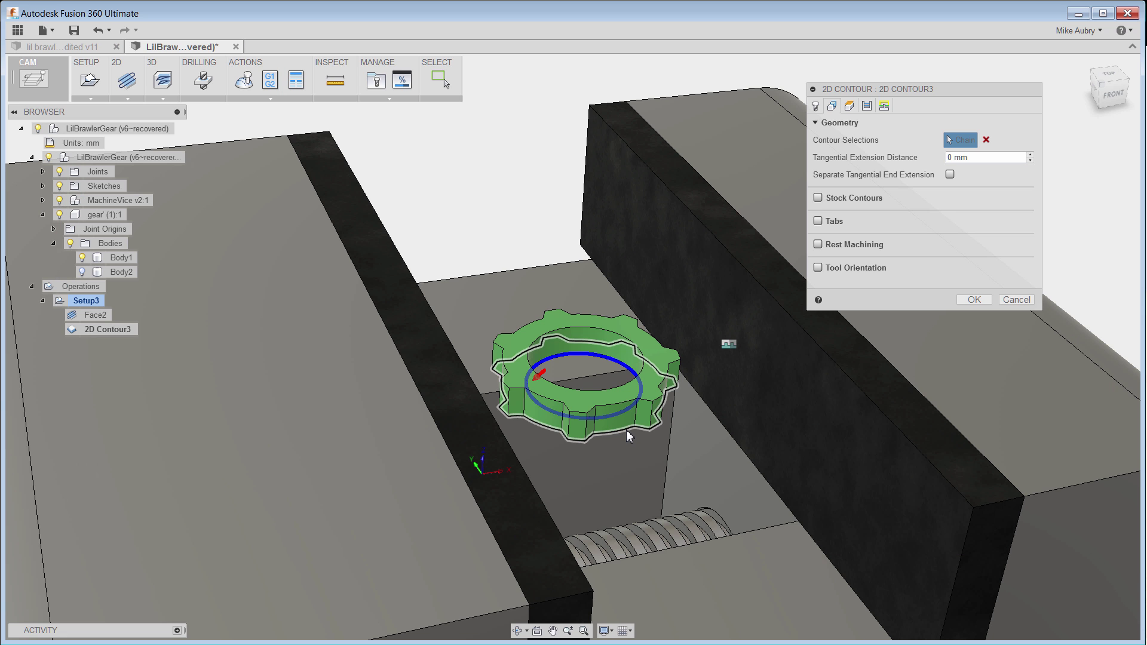
Add the gear's outer edge to the contour and set Bottom Height from Stock bottom with offset -2
{"action": "left_click", "coordinate": [628, 435]}
{"action": "left_click", "coordinate": [849, 106]}
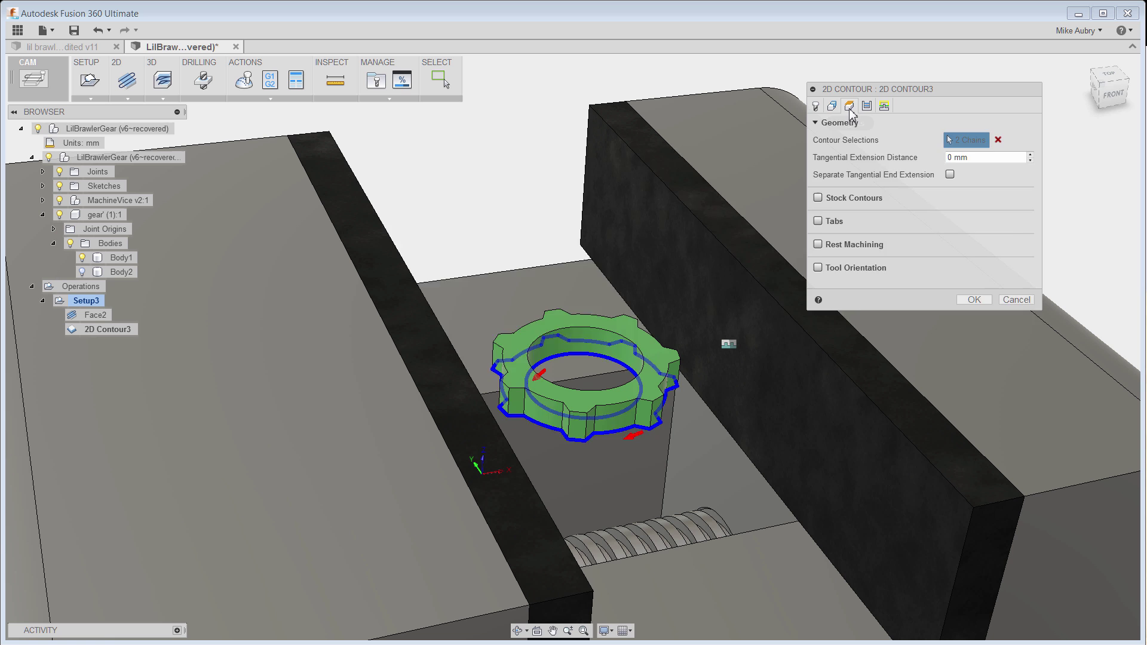
{"action": "left_click", "coordinate": [902, 267]}
{"action": "left_click", "coordinate": [883, 385]}
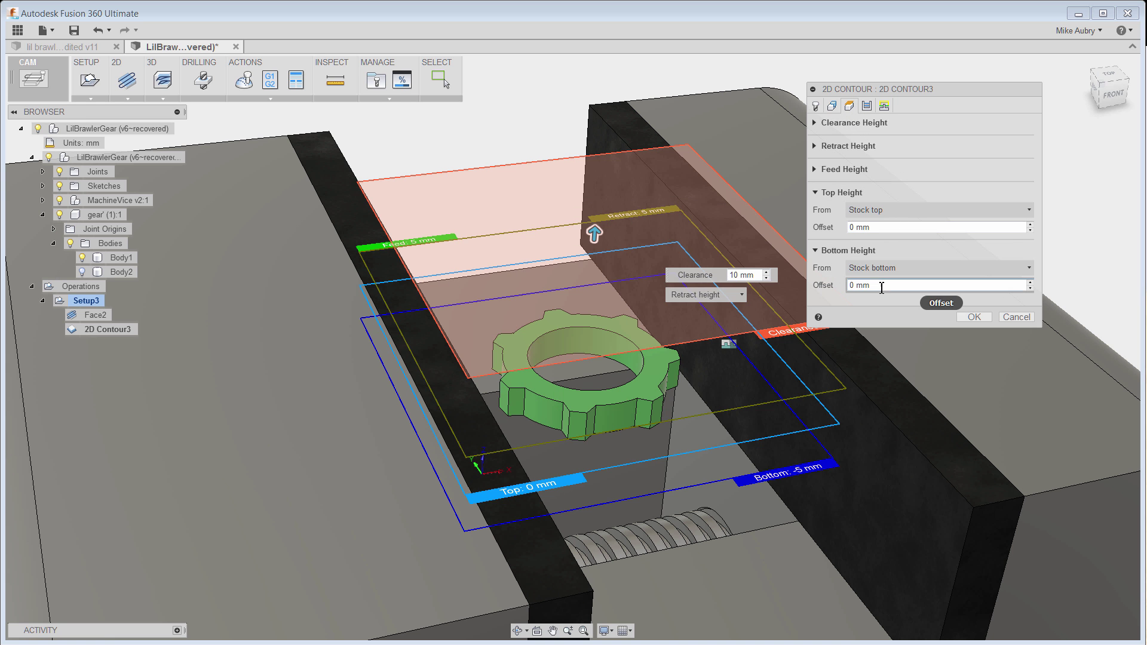
{"action": "left_click", "coordinate": [935, 285]}
{"action": "type", "text": "-2"}
{"action": "left_click", "coordinate": [974, 317]}
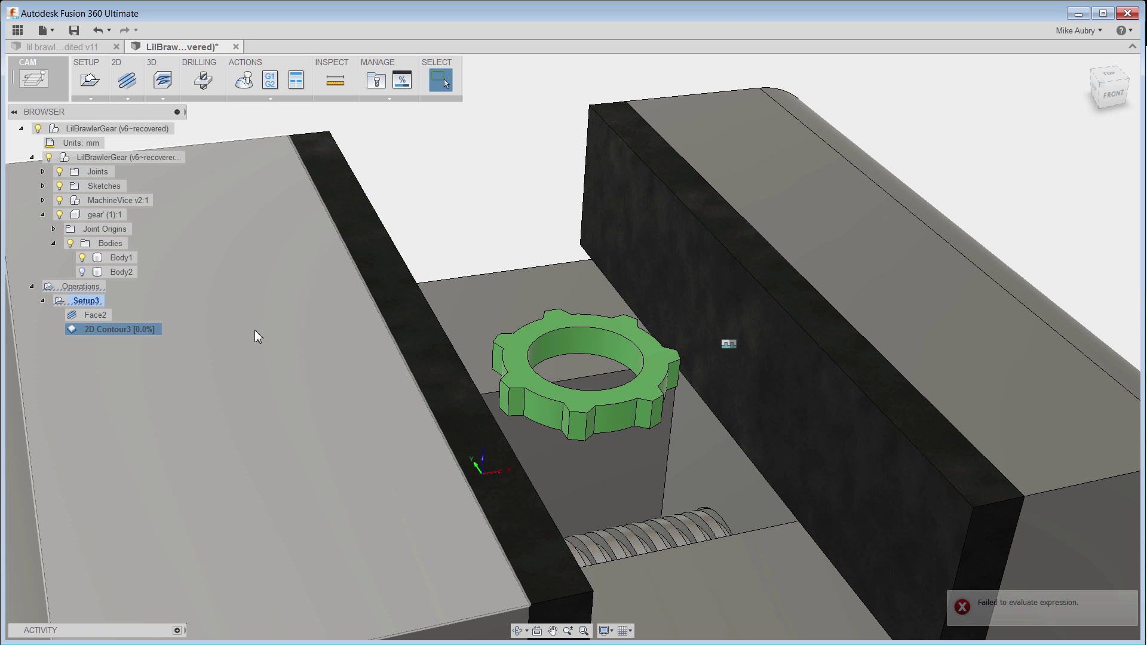
{"action": "left_click", "coordinate": [120, 329]}
{"action": "right_click", "coordinate": [125, 329]}
Play the 2D Contour3 simulation and watch the cut from an angled view
{"action": "left_click", "coordinate": [156, 349]}
{"action": "left_click", "coordinate": [572, 583]}
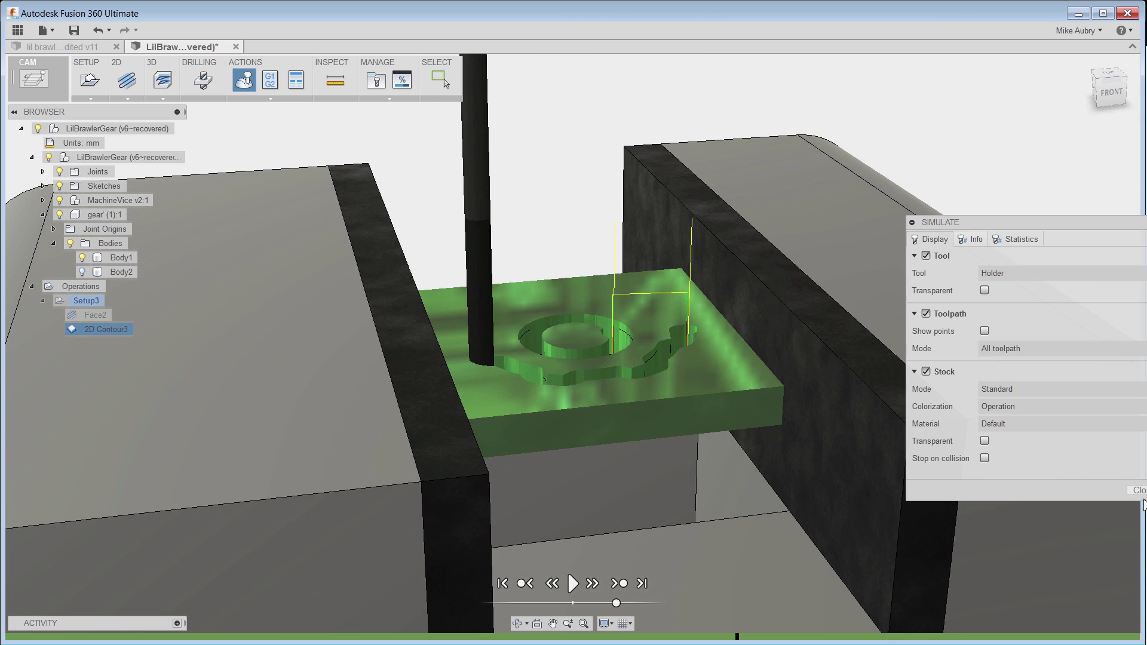
{"action": "left_click", "coordinate": [573, 583]}
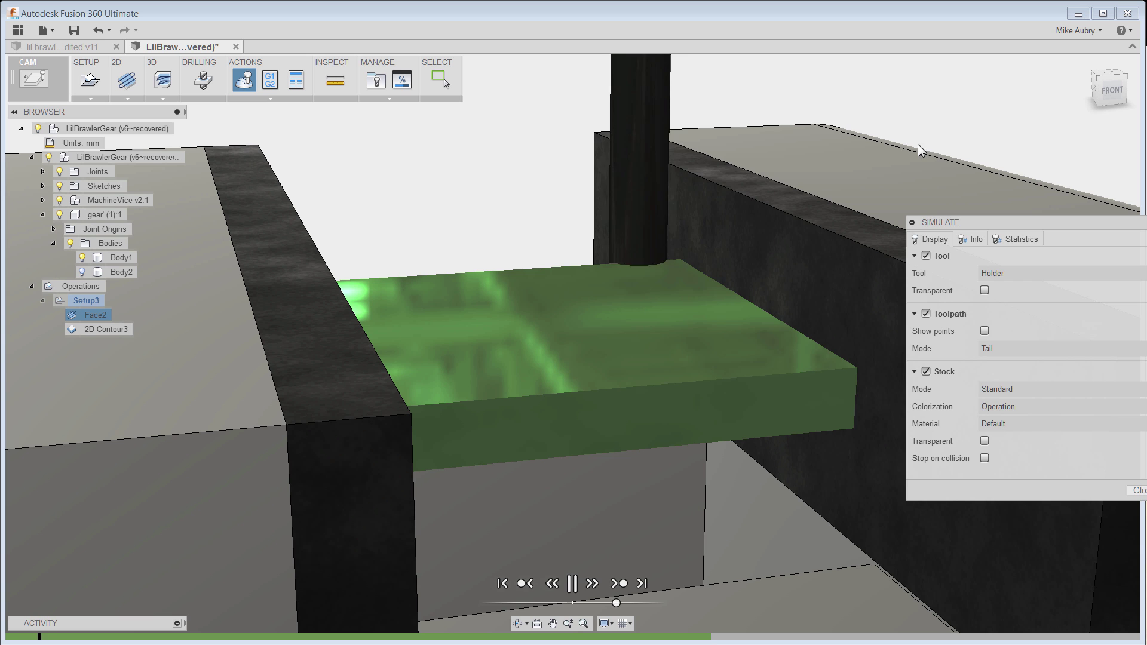